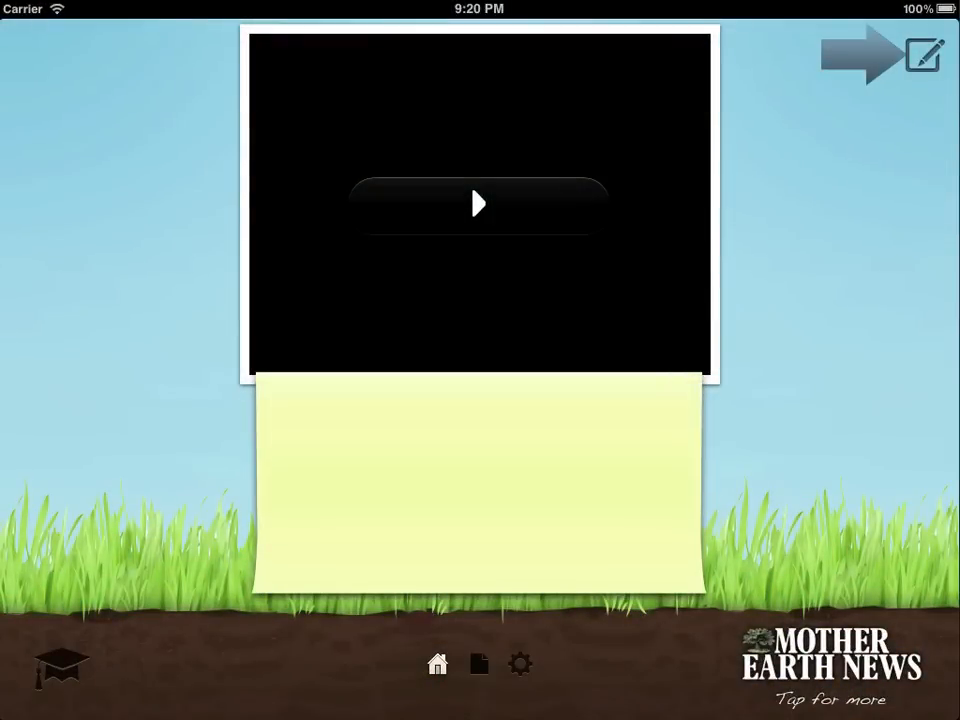
Step: Start a new garden plan named 'My Plan' for the year 2012
{"action": "left_click", "coordinate": [925, 55]}
{"action": "type", "text": "My "}
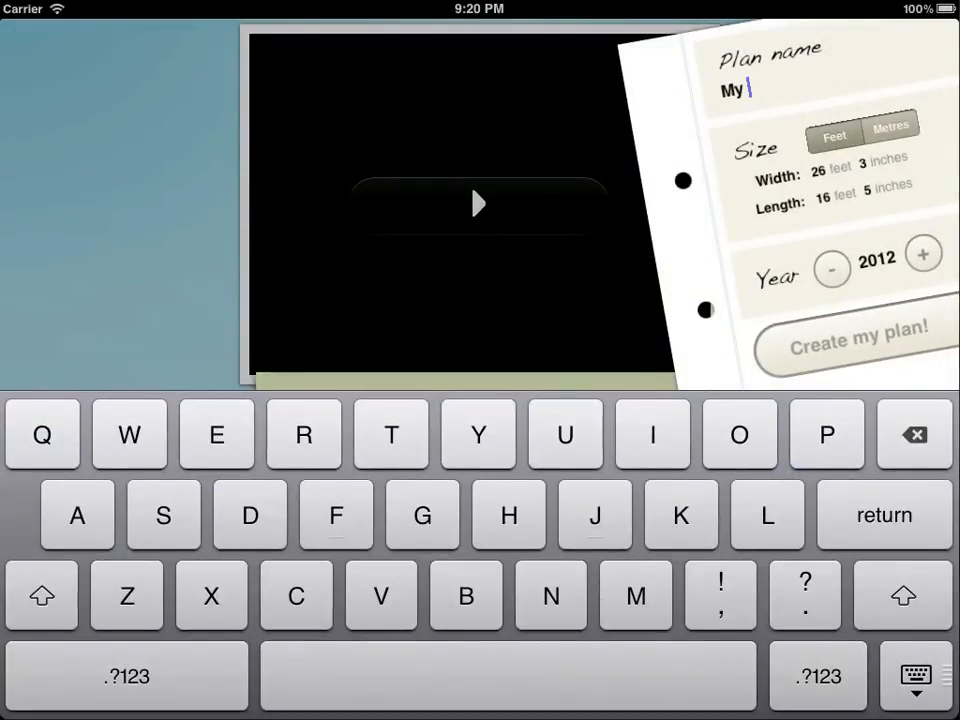
{"action": "type", "text": "Plan"}
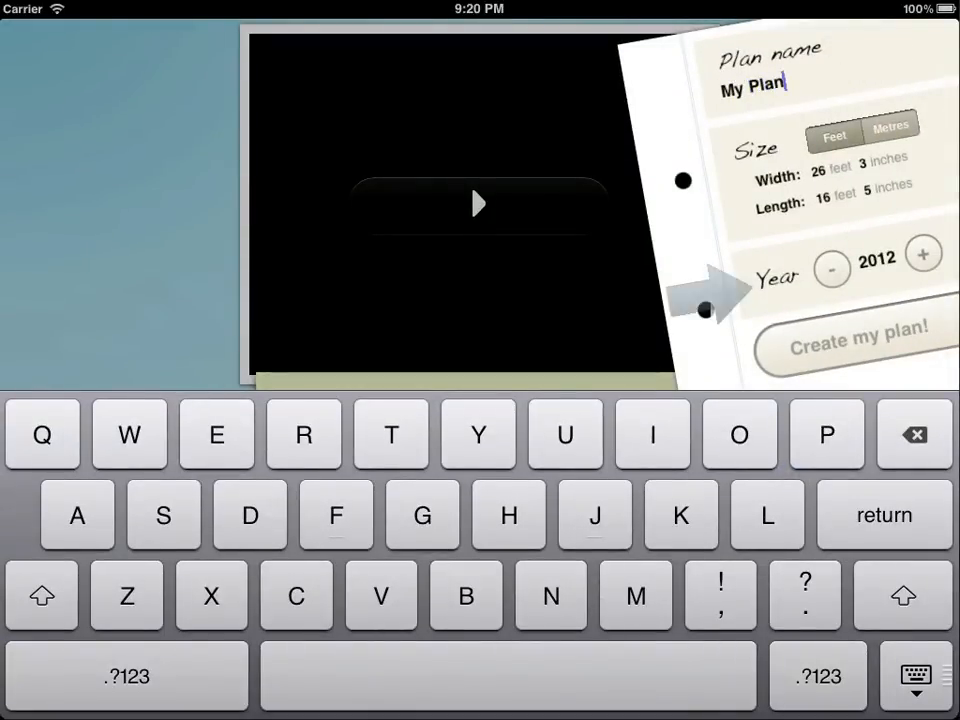
{"action": "left_click", "coordinate": [922, 256]}
{"action": "left_click", "coordinate": [831, 268]}
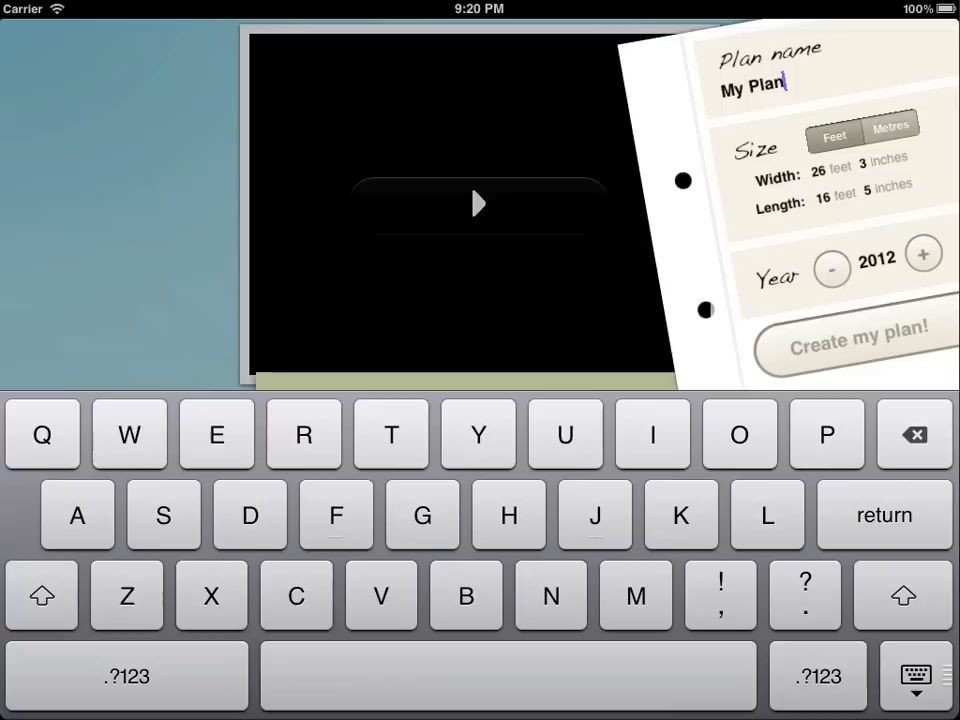
Step: Set the plan width to 32 ft 0 in using the steppers
{"action": "left_click", "coordinate": [830, 175]}
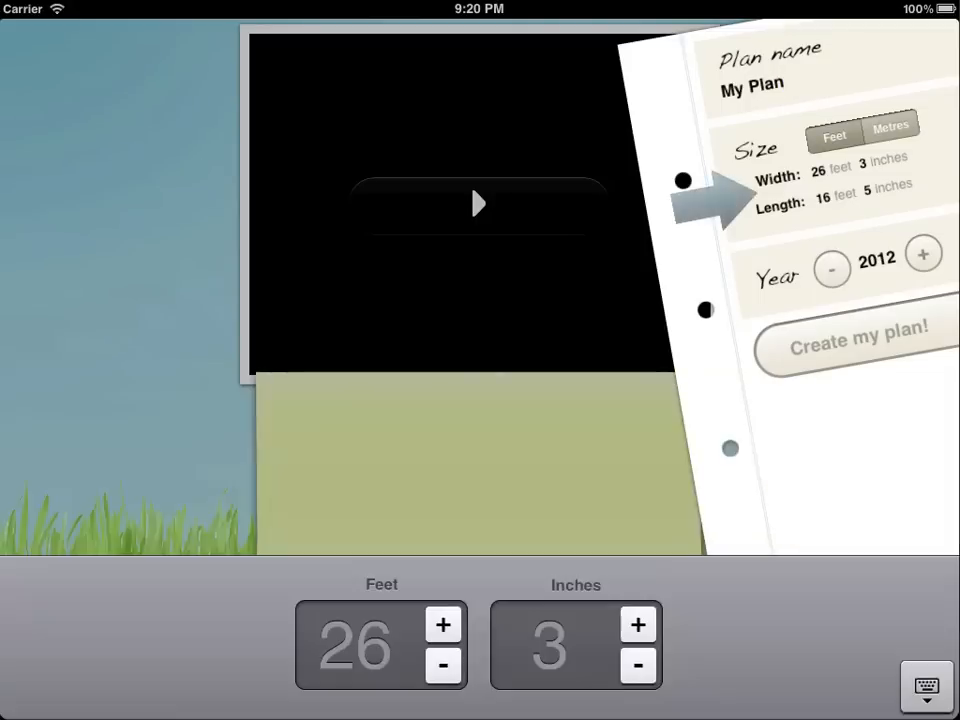
{"action": "left_click", "coordinate": [443, 625]}
{"action": "left_click", "coordinate": [443, 625]}
{"action": "left_click", "coordinate": [443, 625]}
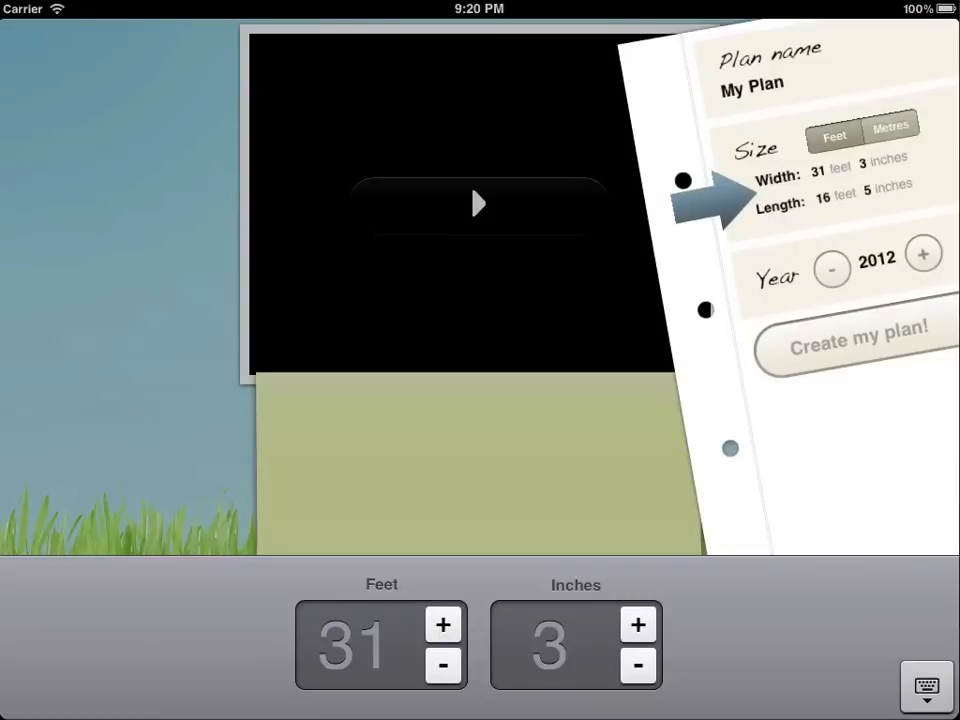
{"action": "left_click", "coordinate": [443, 625]}
{"action": "left_click", "coordinate": [638, 665]}
{"action": "left_click", "coordinate": [638, 665]}
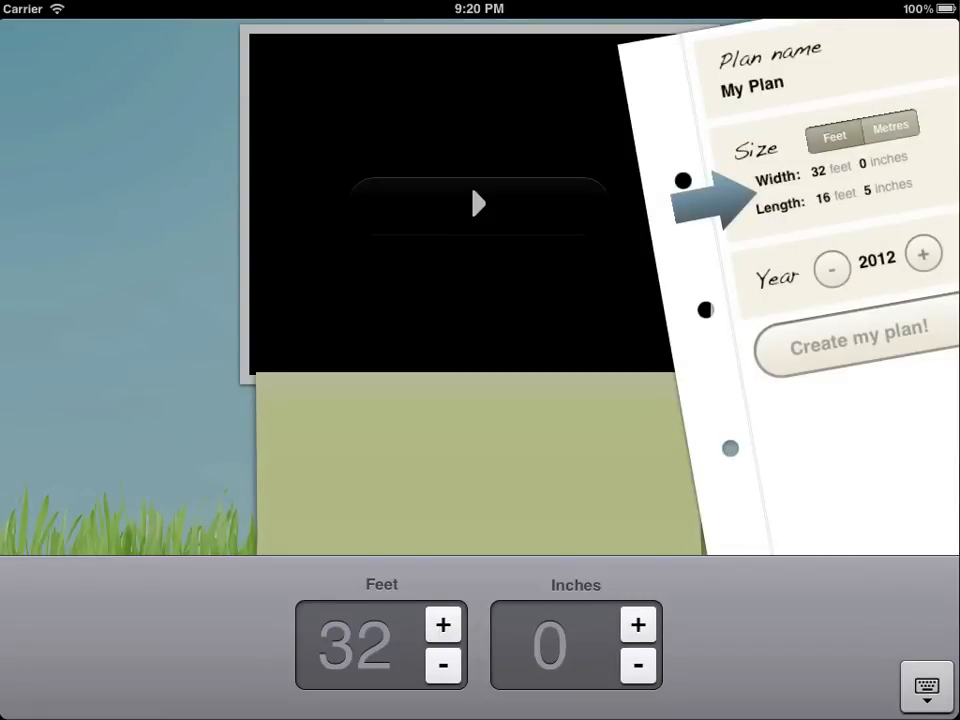
Step: Set the plan length to 24 ft 0 in and create the plan
{"action": "left_click", "coordinate": [480, 450]}
{"action": "left_click", "coordinate": [830, 200]}
{"action": "left_click", "coordinate": [443, 625]}
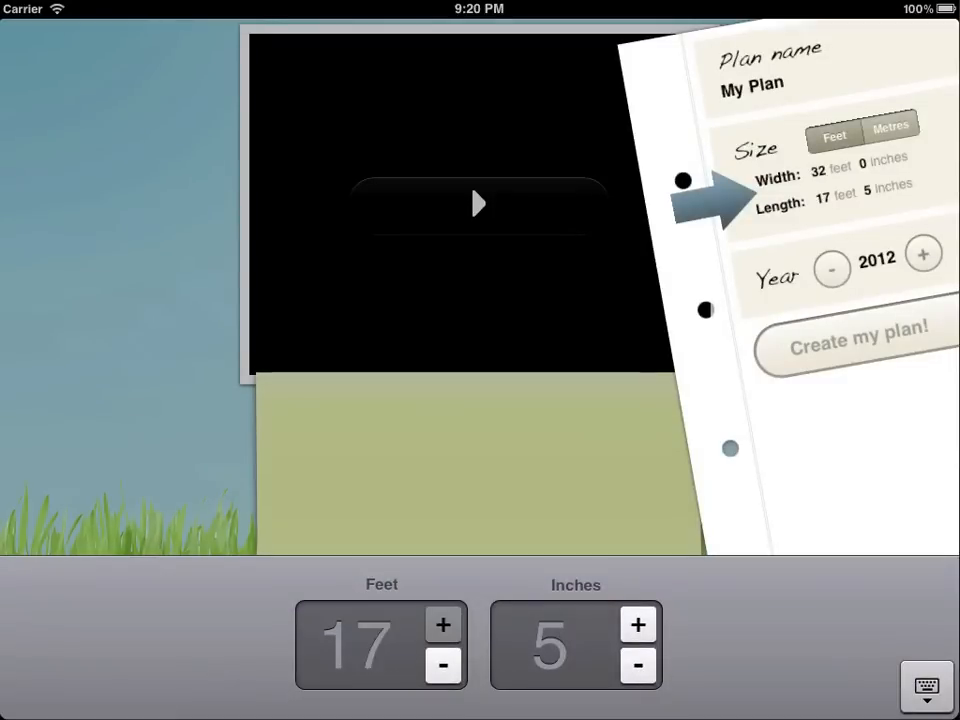
{"action": "left_click", "coordinate": [443, 625]}
{"action": "left_click", "coordinate": [443, 625]}
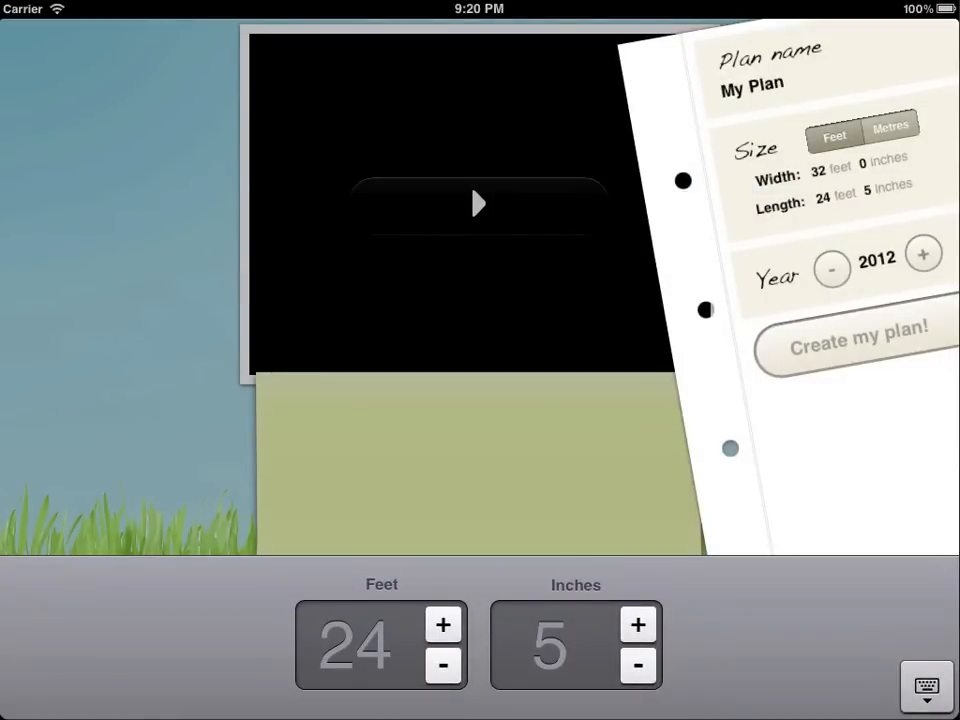
{"action": "left_click", "coordinate": [638, 665]}
{"action": "left_click", "coordinate": [638, 665]}
{"action": "left_click", "coordinate": [480, 450]}
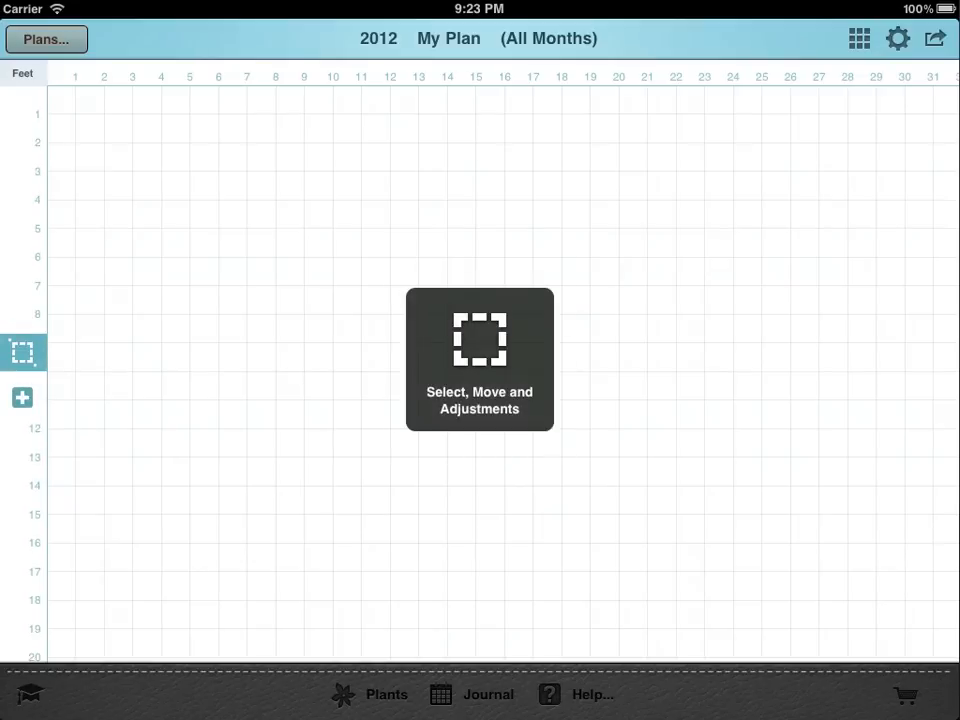
Step: Browse the drawing shapes library and the plant list, ending back on shapes
{"action": "left_click", "coordinate": [22, 397]}
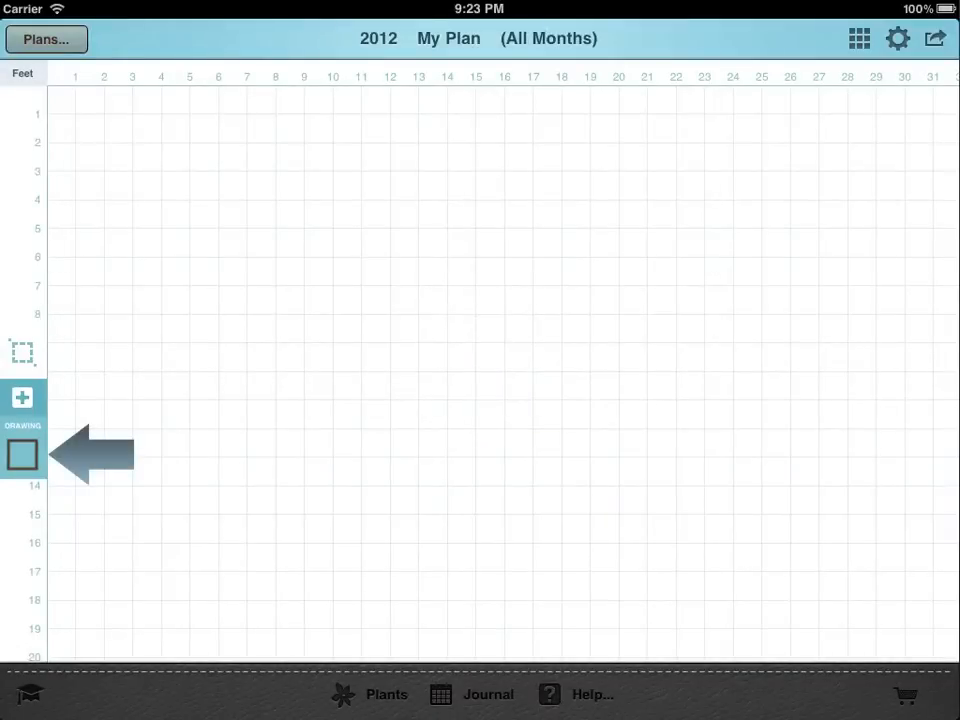
{"action": "left_click", "coordinate": [22, 455]}
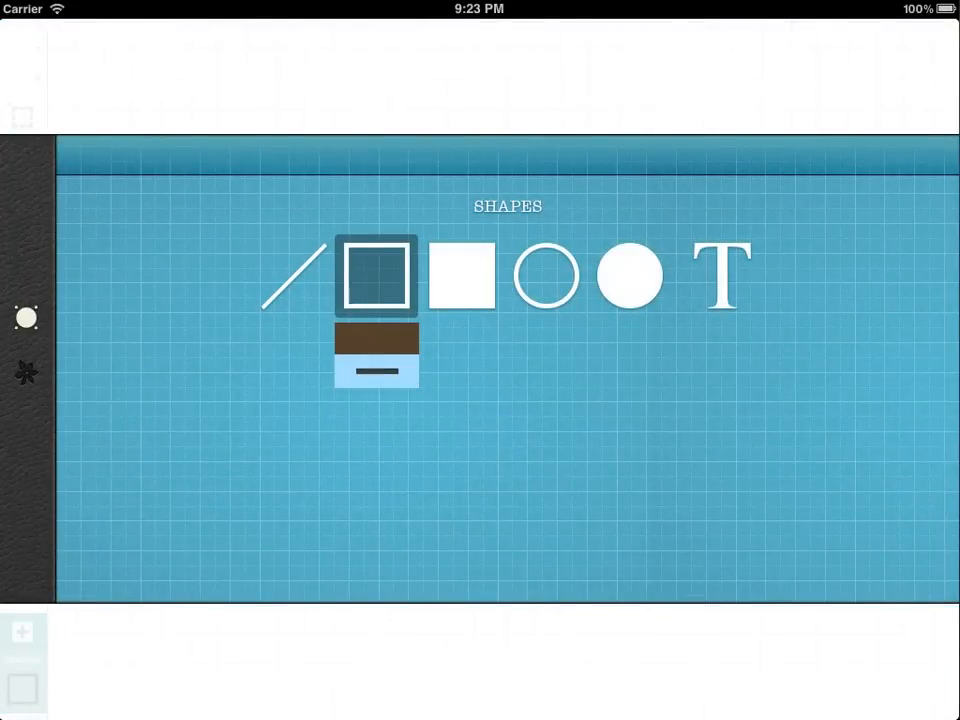
{"action": "left_click", "coordinate": [26, 372]}
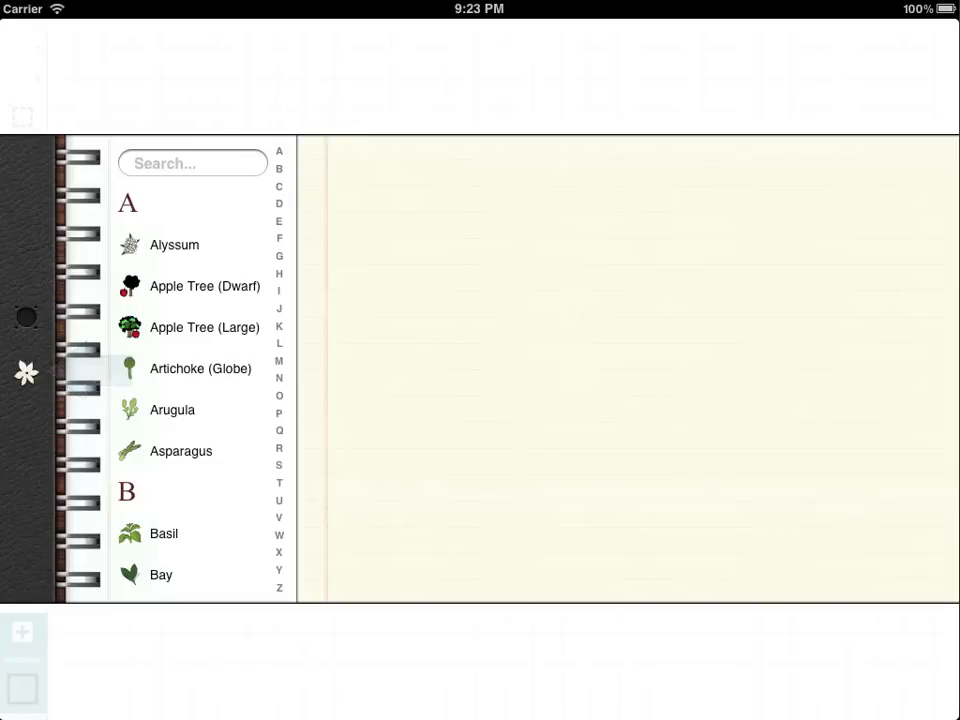
{"action": "left_click", "coordinate": [26, 318]}
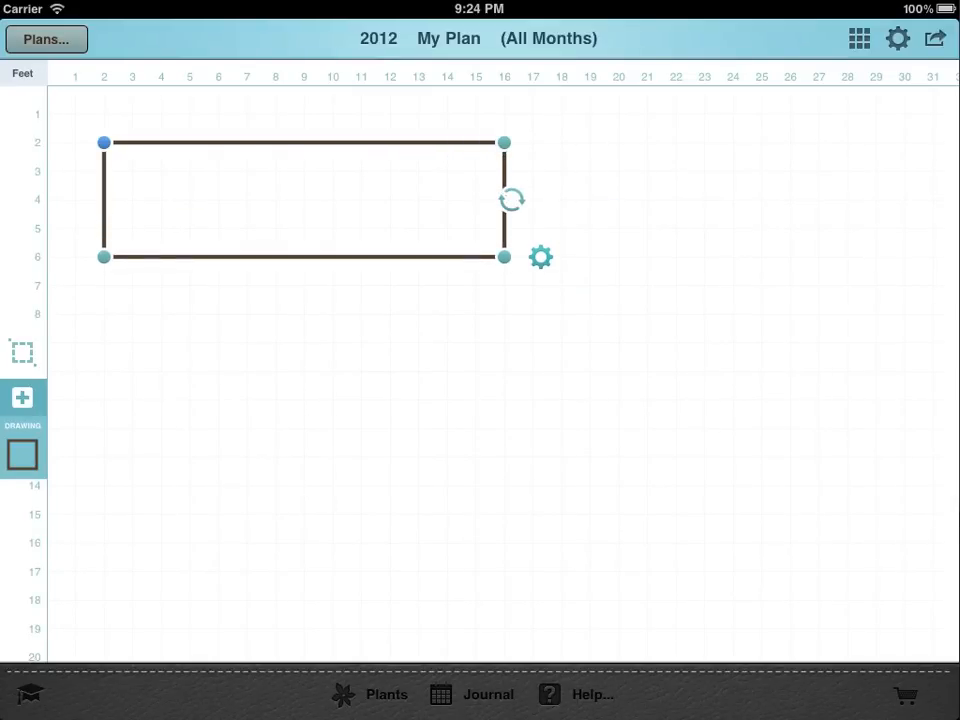
Step: Size the rectangular bed to 14 by 4 feet, straighten it and position it on the grid
{"action": "left_click_drag", "start_coordinate": [503, 256], "coordinate": [503, 256]}
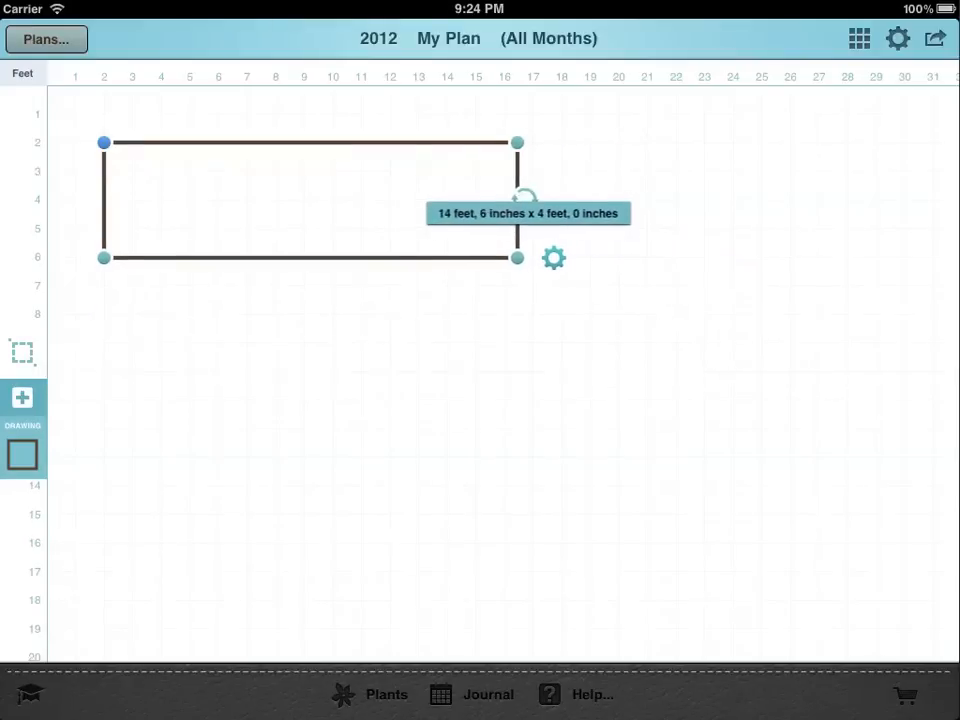
{"action": "mouse_move", "coordinate": [512, 198]}
{"action": "left_mouse_down"}
{"action": "mouse_move", "coordinate": [517, 207]}
{"action": "mouse_move", "coordinate": [512, 200]}
{"action": "left_mouse_up"}
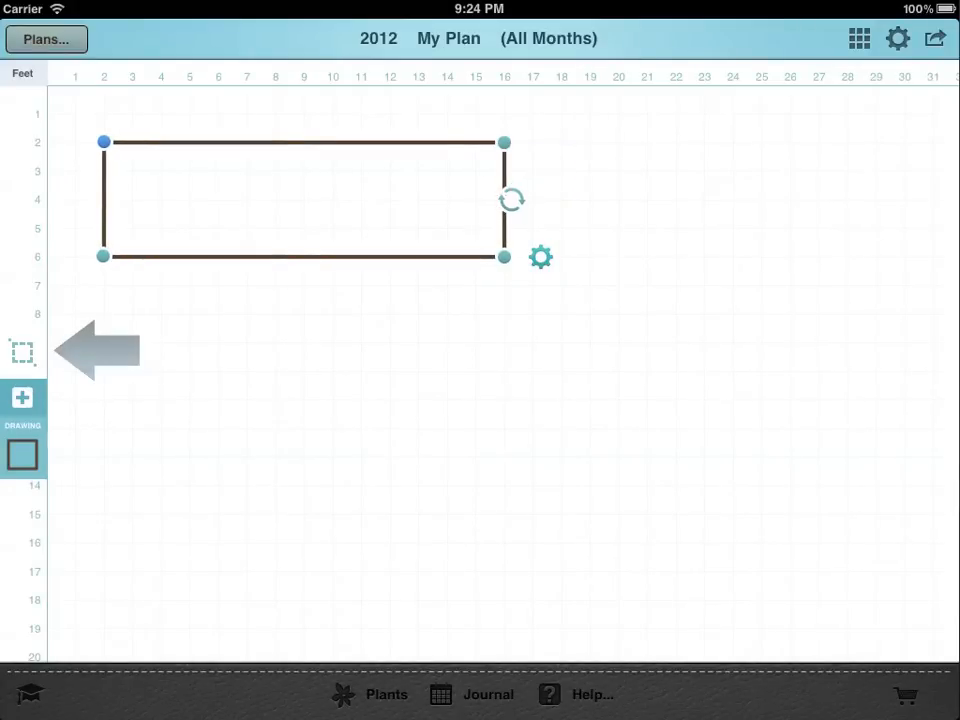
{"action": "left_click", "coordinate": [22, 352]}
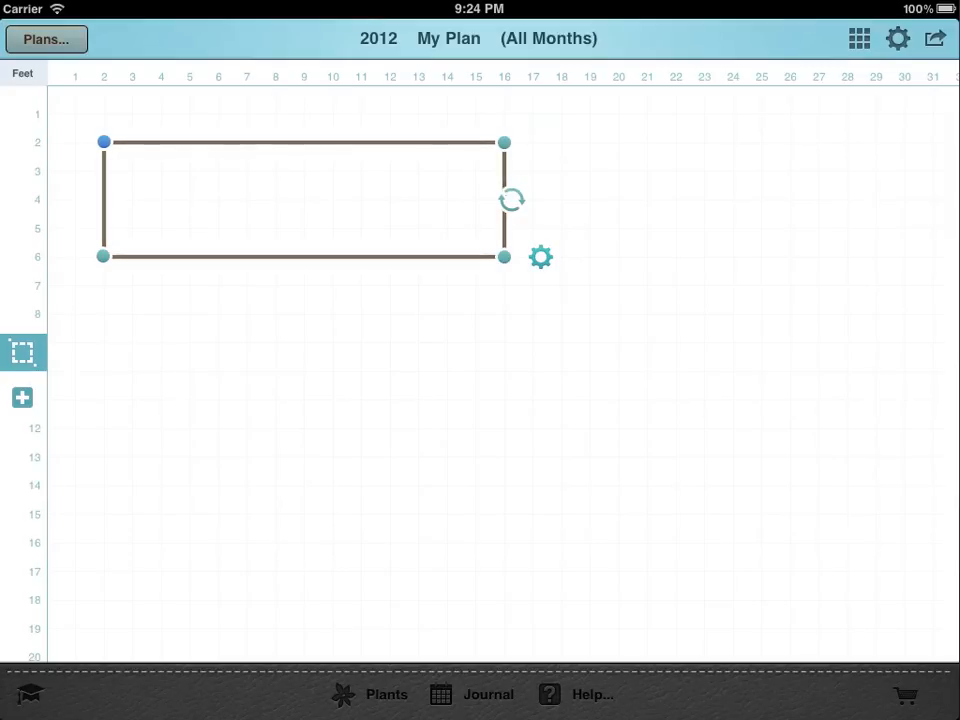
{"action": "mouse_move", "coordinate": [304, 199]}
{"action": "left_mouse_down"}
{"action": "mouse_move", "coordinate": [311, 305]}
{"action": "mouse_move", "coordinate": [302, 199]}
{"action": "left_mouse_up"}
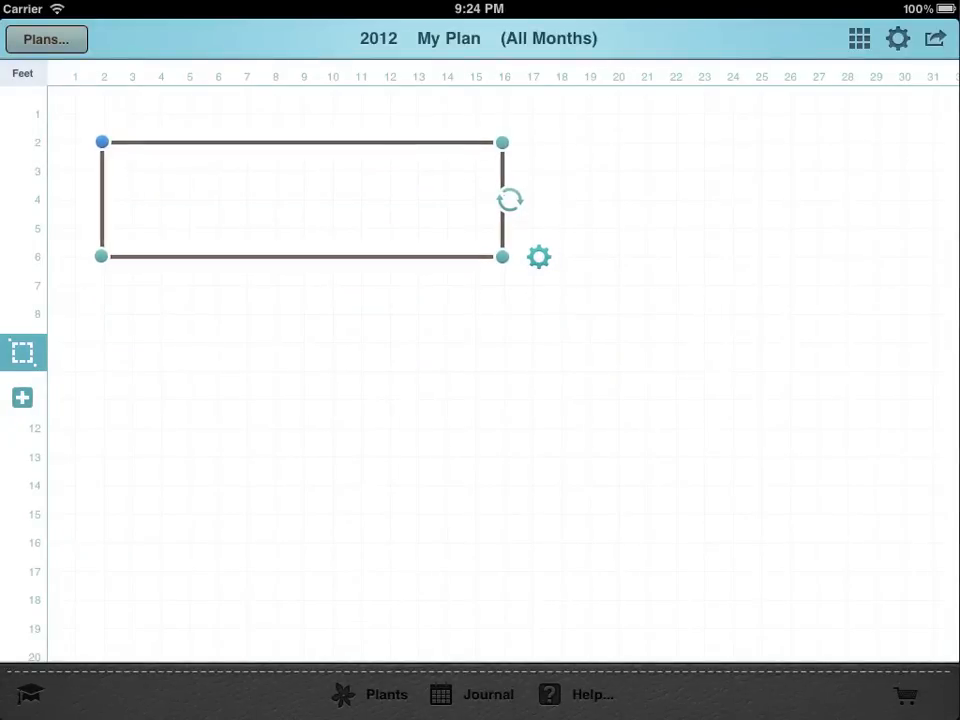
Step: Copy the bed and stamp two copies below it to make three stacked beds
{"action": "left_click", "coordinate": [540, 257]}
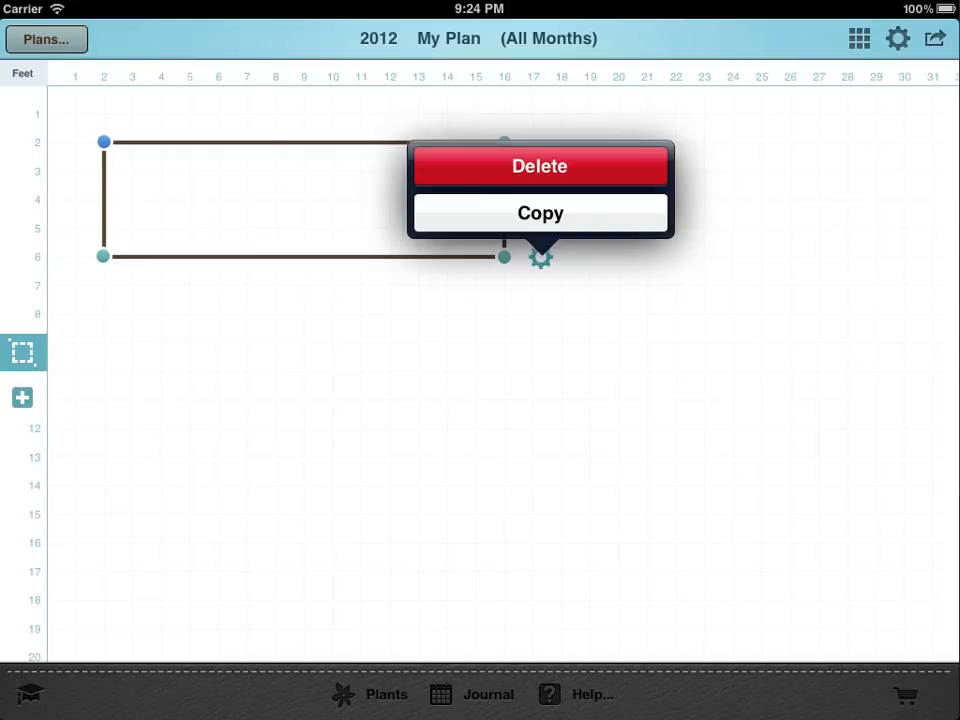
{"action": "left_click", "coordinate": [540, 213]}
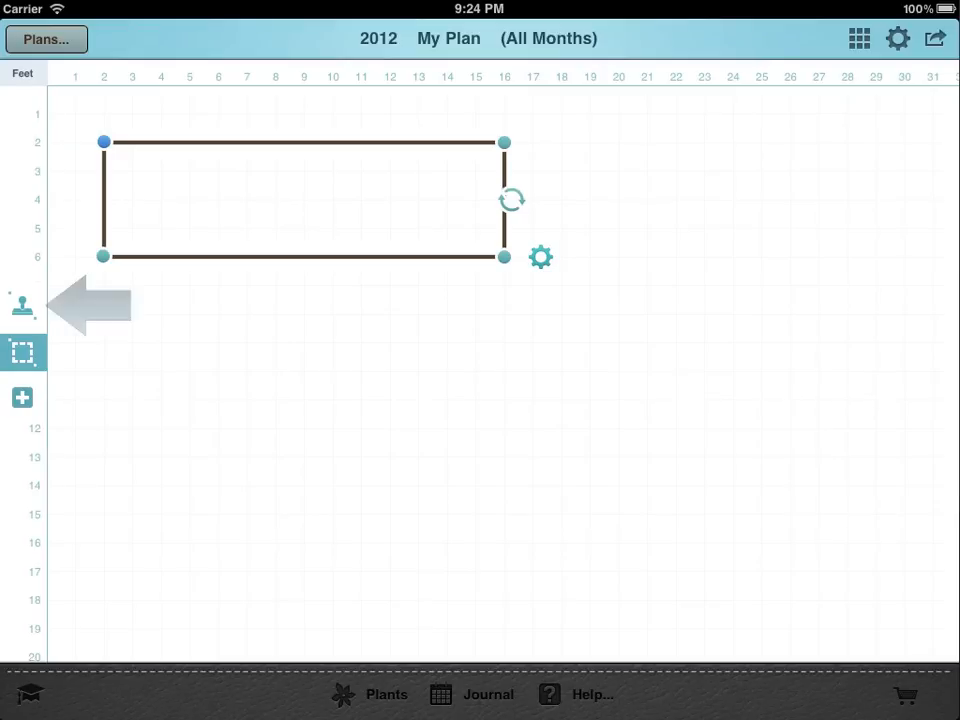
{"action": "left_click", "coordinate": [22, 305]}
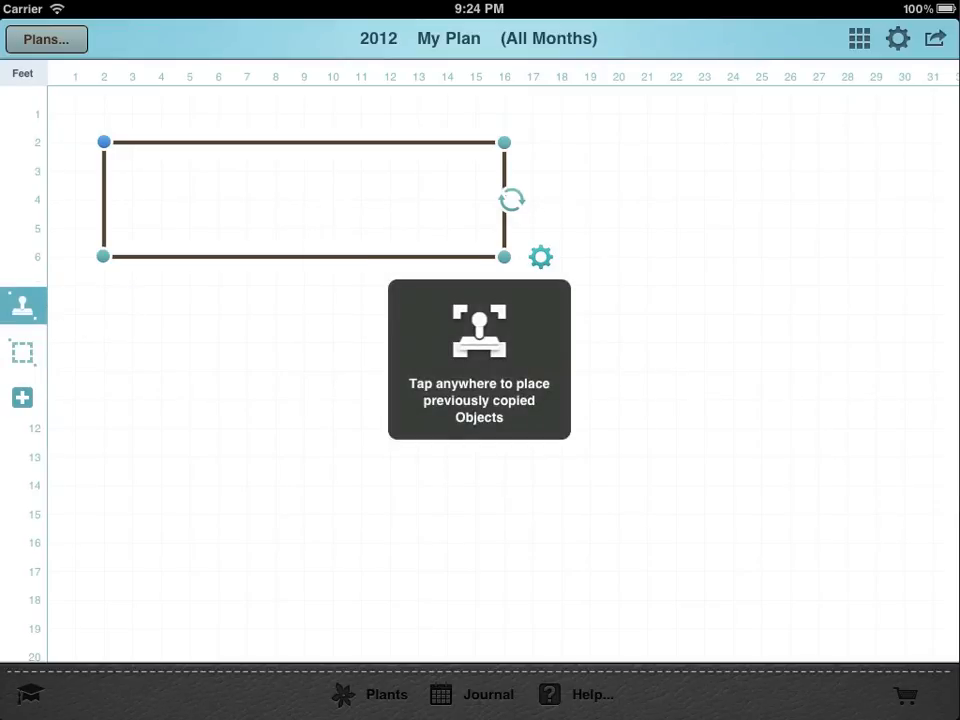
{"action": "left_click", "coordinate": [304, 342]}
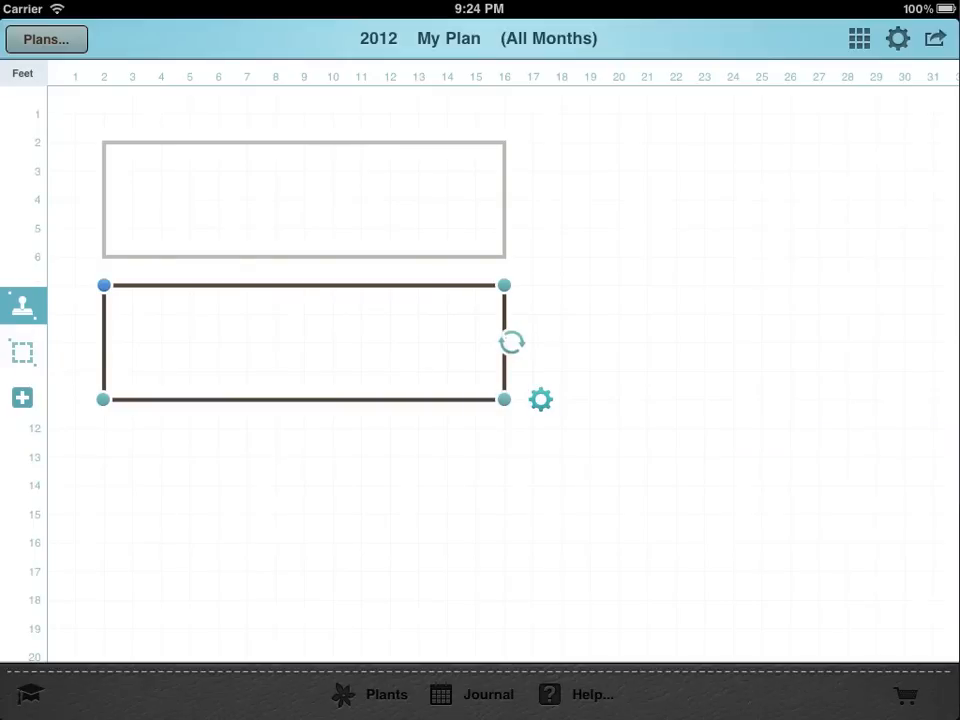
{"action": "left_click", "coordinate": [304, 485]}
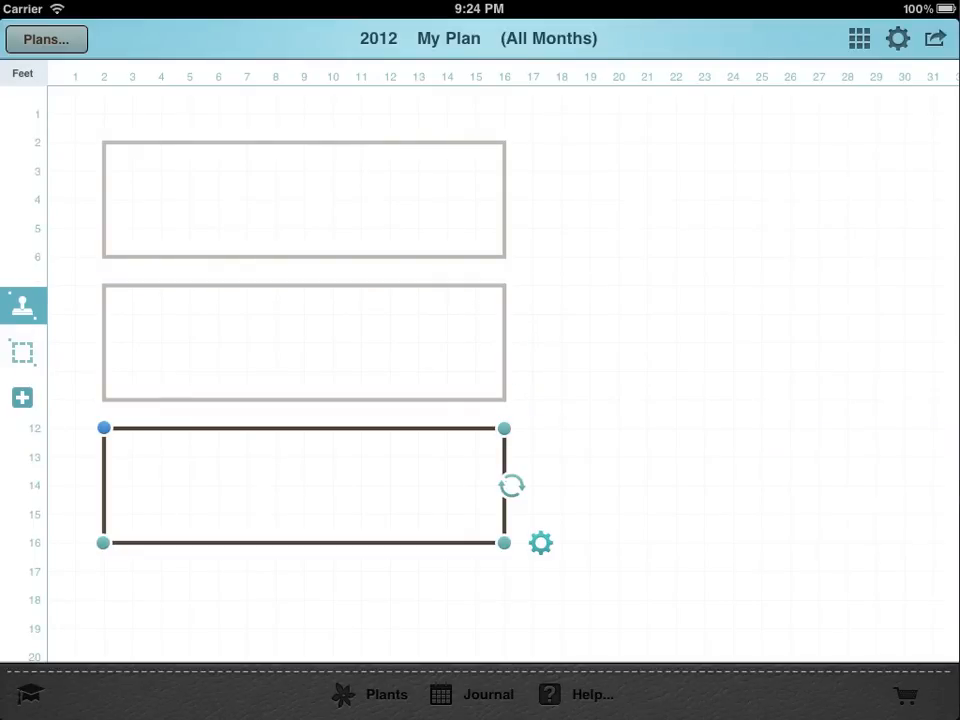
Step: Box-select all three beds and move them together as a group
{"action": "left_click", "coordinate": [22, 352]}
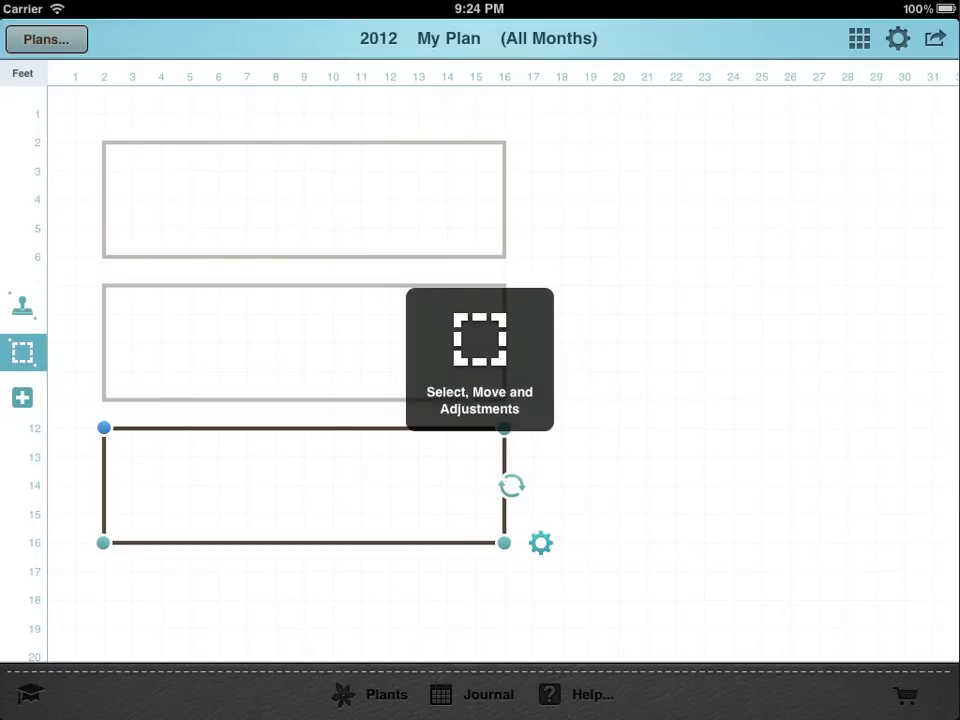
{"action": "left_click_drag", "start_coordinate": [521, 126], "coordinate": [103, 555]}
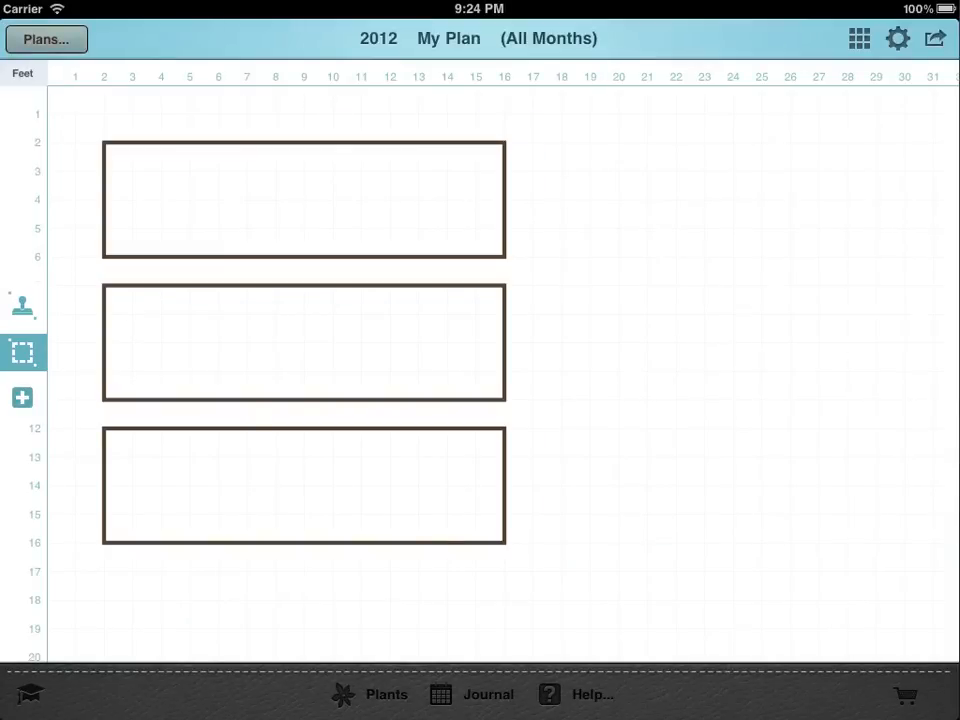
{"action": "mouse_move", "coordinate": [304, 340]}
{"action": "left_mouse_down"}
{"action": "mouse_move", "coordinate": [543, 337]}
{"action": "mouse_move", "coordinate": [295, 340]}
{"action": "left_mouse_up"}
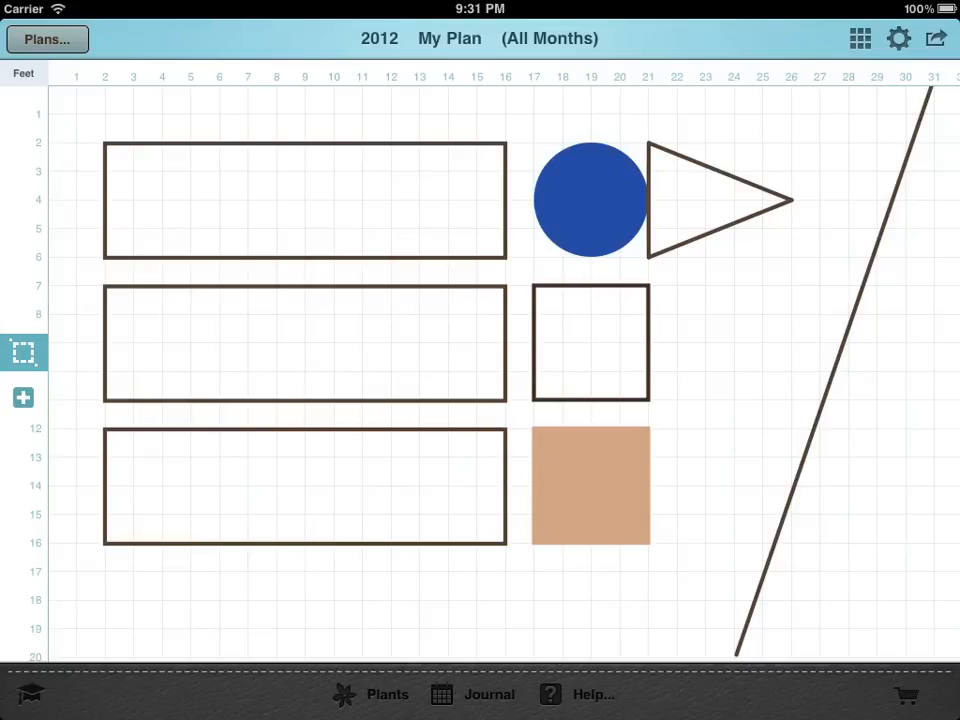
Step: Drag the triangle's left edge by its middle handle into an inward arc
{"action": "left_click", "coordinate": [835, 370]}
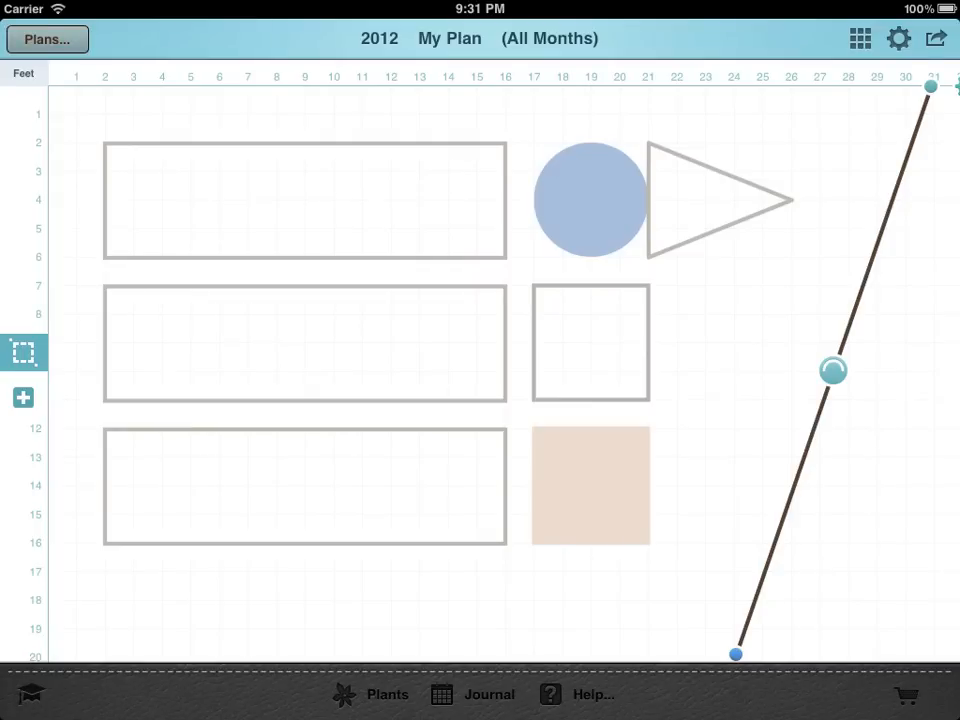
{"action": "left_click", "coordinate": [648, 200]}
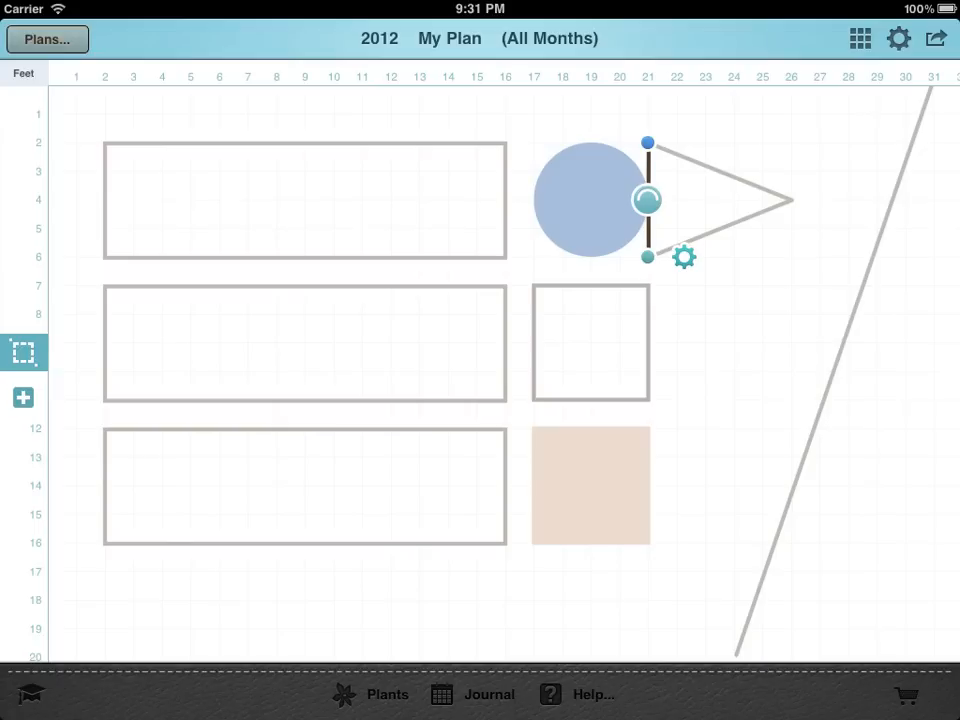
{"action": "left_click_drag", "start_coordinate": [648, 200], "coordinate": [705, 200]}
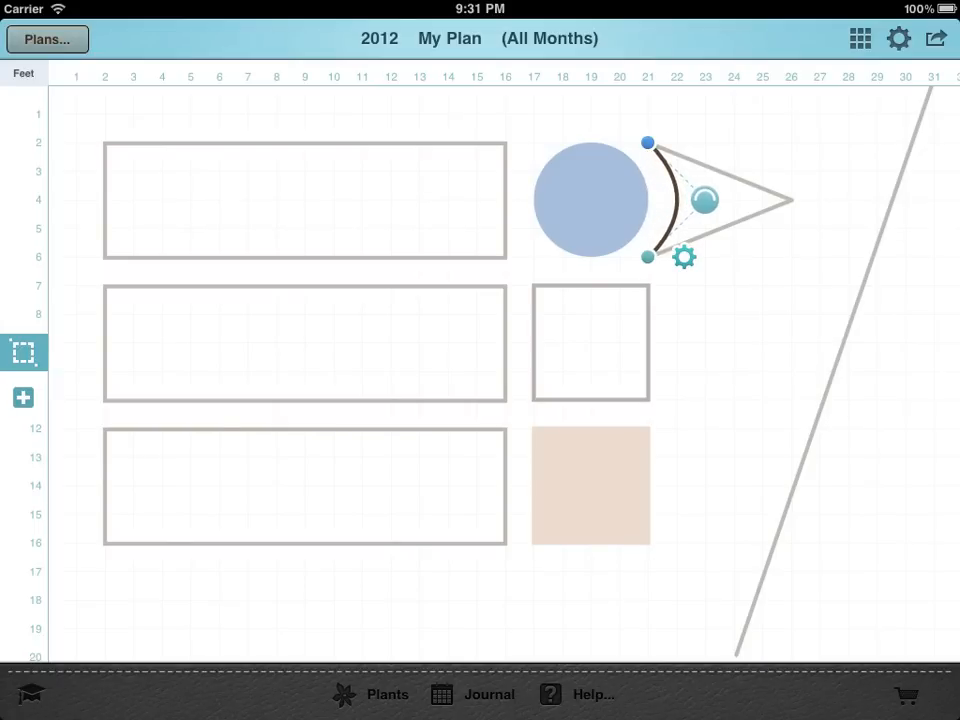
{"action": "left_click", "coordinate": [300, 600]}
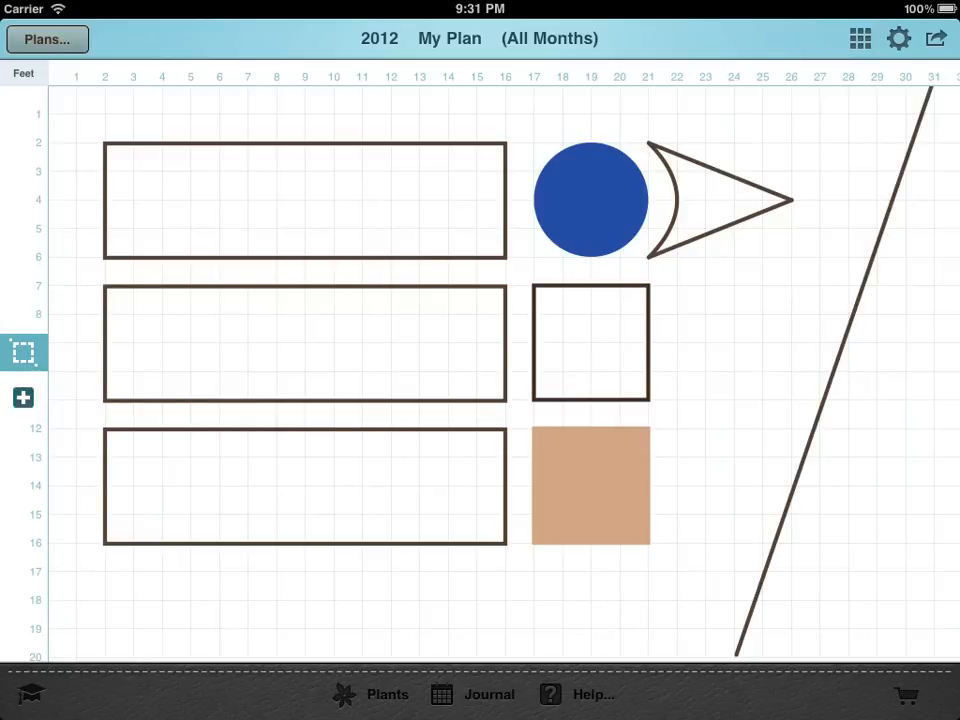
Step: Jump the plant catalogue to C and choose Cabbage (Fall) as the plant to add
{"action": "left_click", "coordinate": [23, 397]}
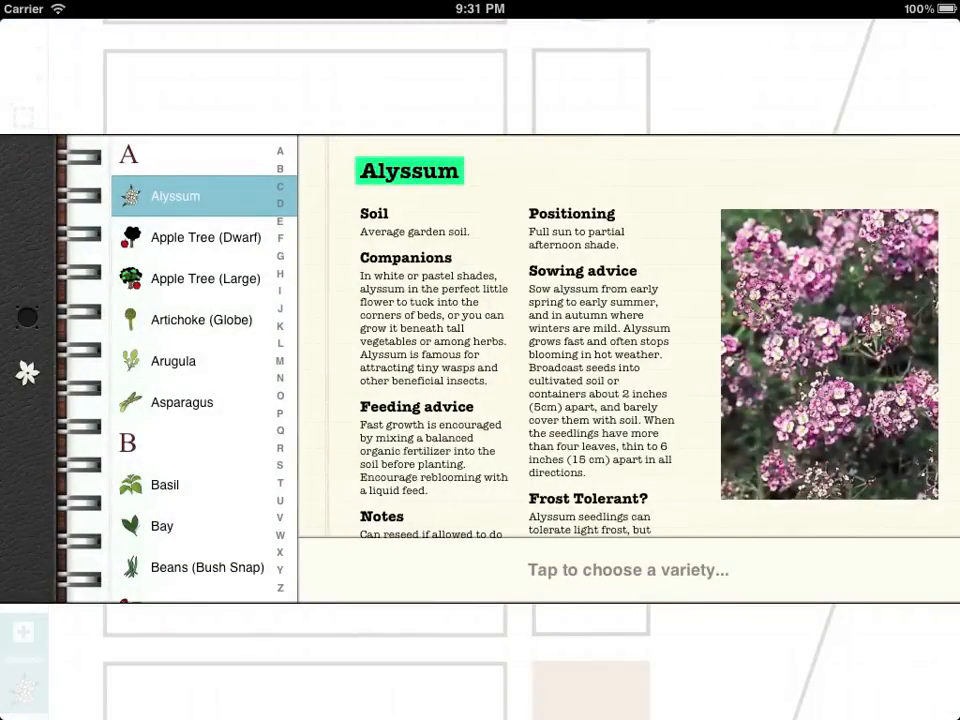
{"action": "scroll", "coordinate": [190, 380], "scroll_direction": "down", "scroll_amount": 5}
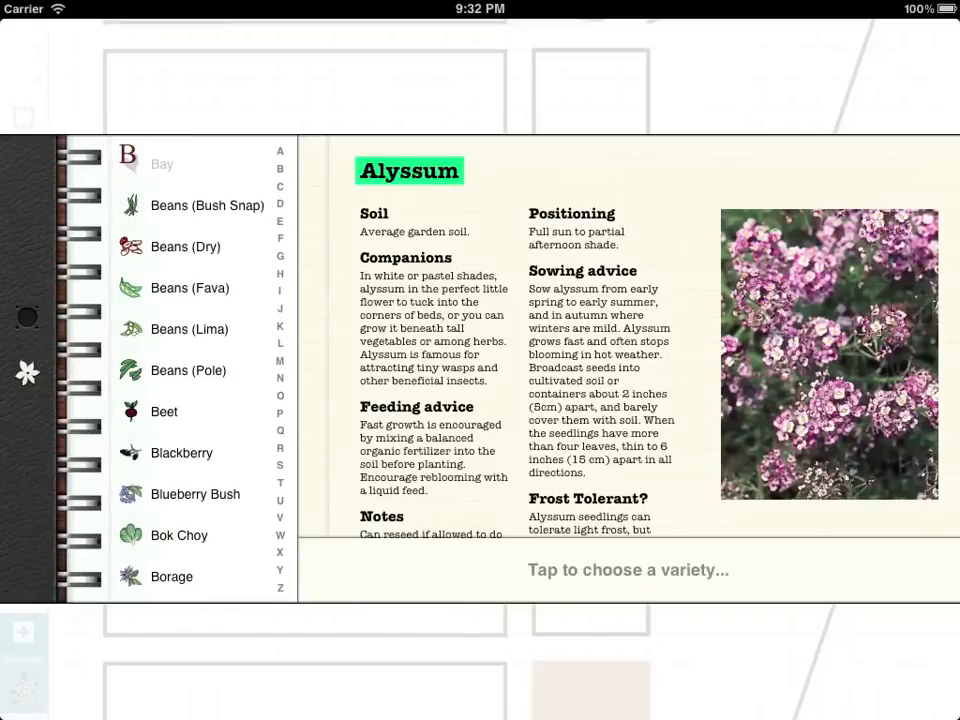
{"action": "left_click", "coordinate": [280, 186]}
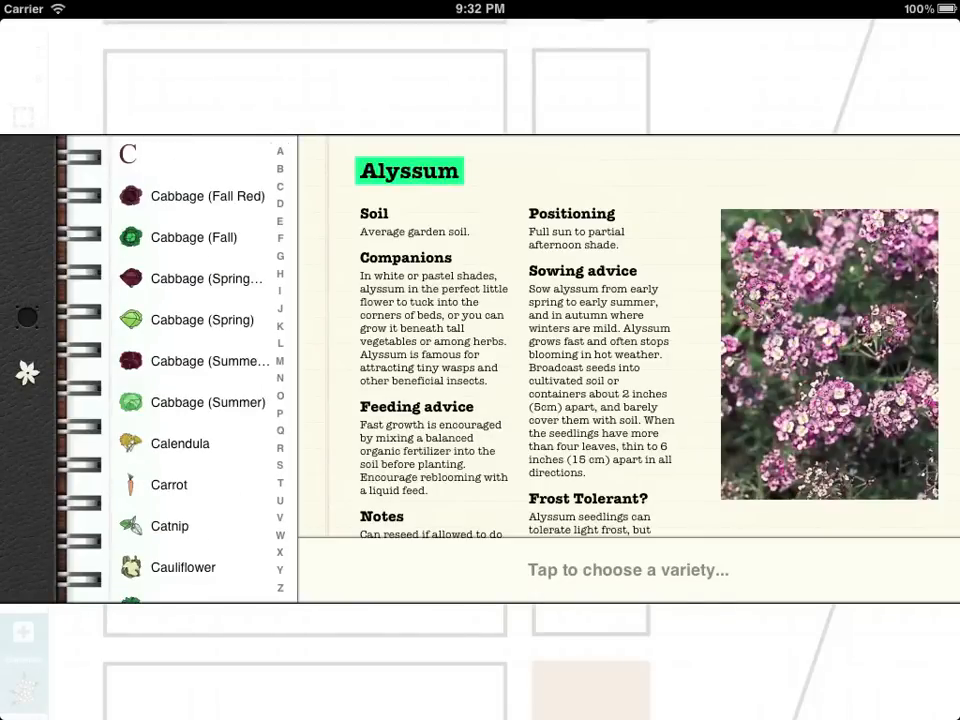
{"action": "left_click", "coordinate": [193, 237]}
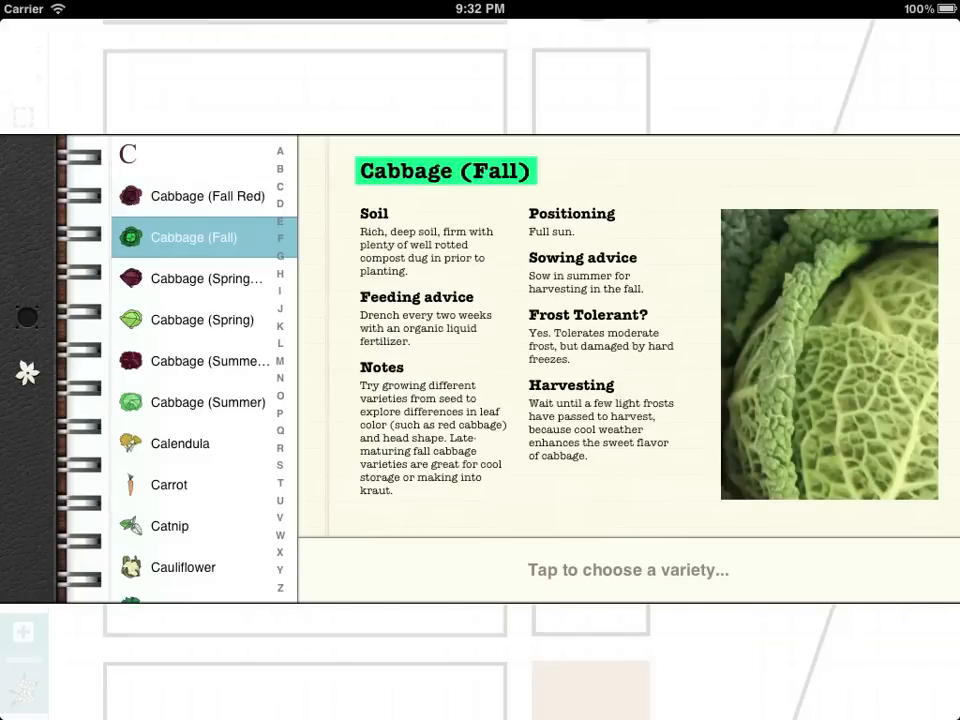
Step: Place cabbage in the top bed and stretch it into a nine-foot block of plants
{"action": "left_click", "coordinate": [480, 650]}
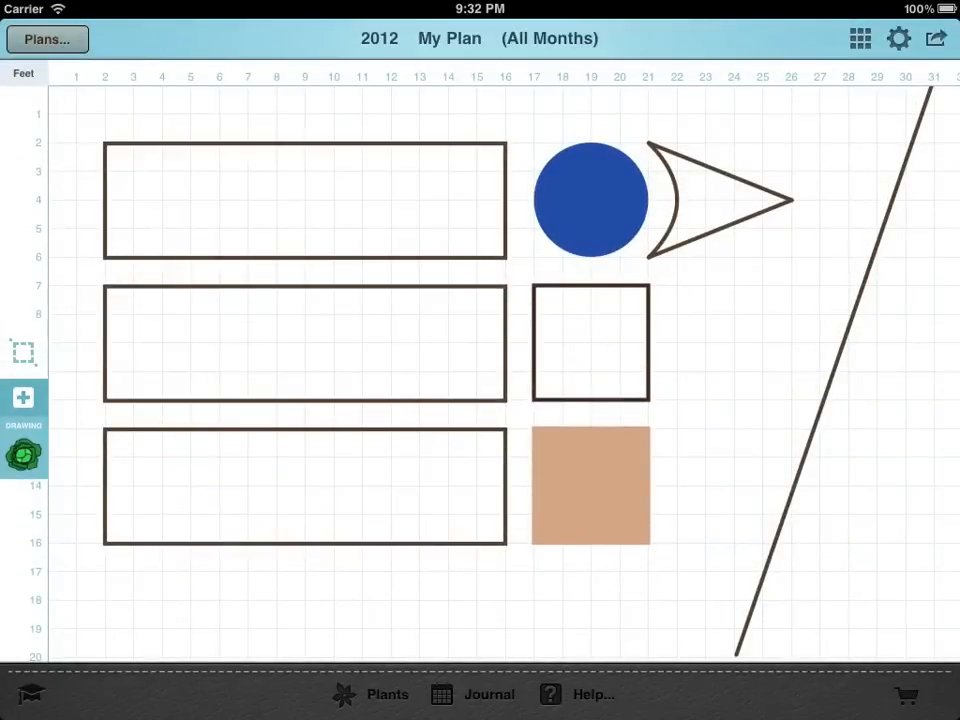
{"action": "left_click", "coordinate": [133, 170]}
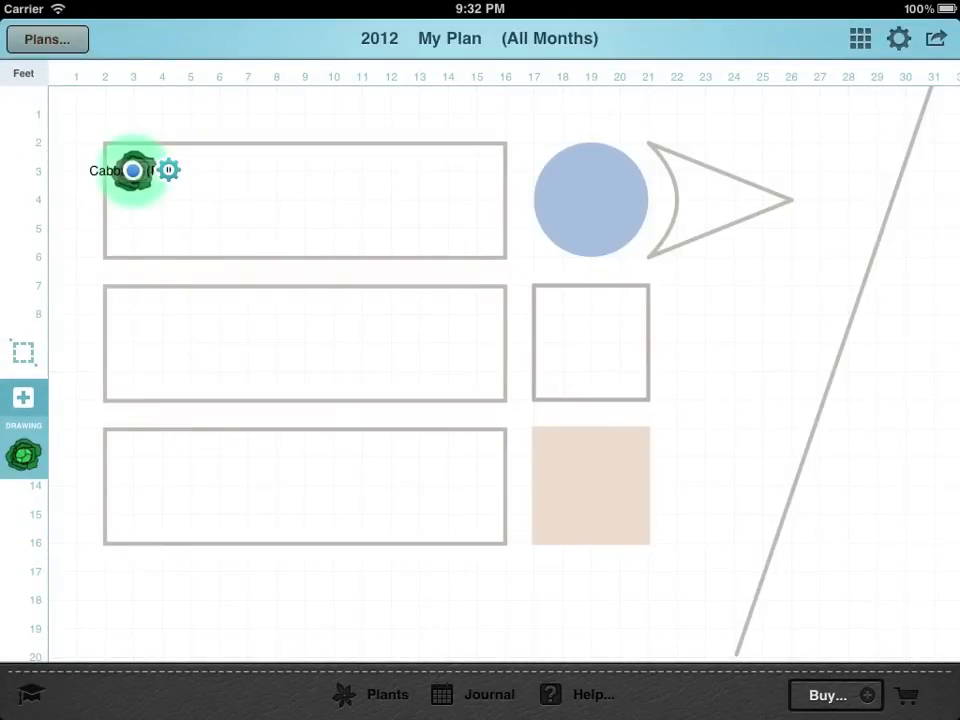
{"action": "mouse_move", "coordinate": [169, 170]}
{"action": "left_mouse_down"}
{"action": "mouse_move", "coordinate": [370, 170]}
{"action": "mouse_move", "coordinate": [355, 170]}
{"action": "left_mouse_up"}
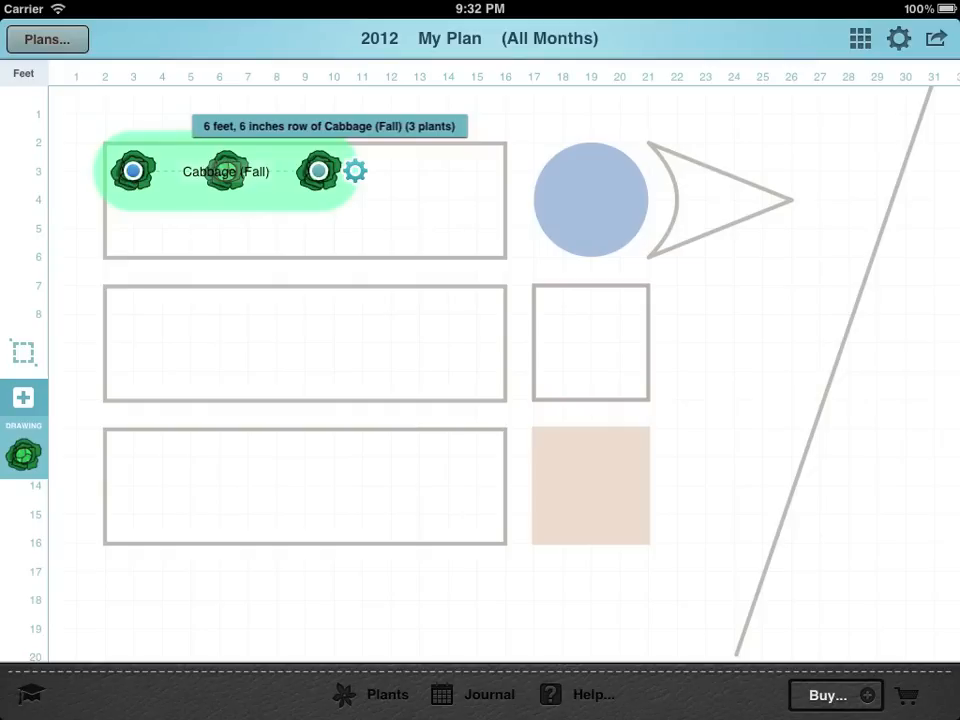
{"action": "mouse_move", "coordinate": [355, 170]}
{"action": "left_mouse_down"}
{"action": "mouse_move", "coordinate": [427, 170]}
{"action": "mouse_move", "coordinate": [341, 170]}
{"action": "mouse_move", "coordinate": [355, 170]}
{"action": "left_mouse_up"}
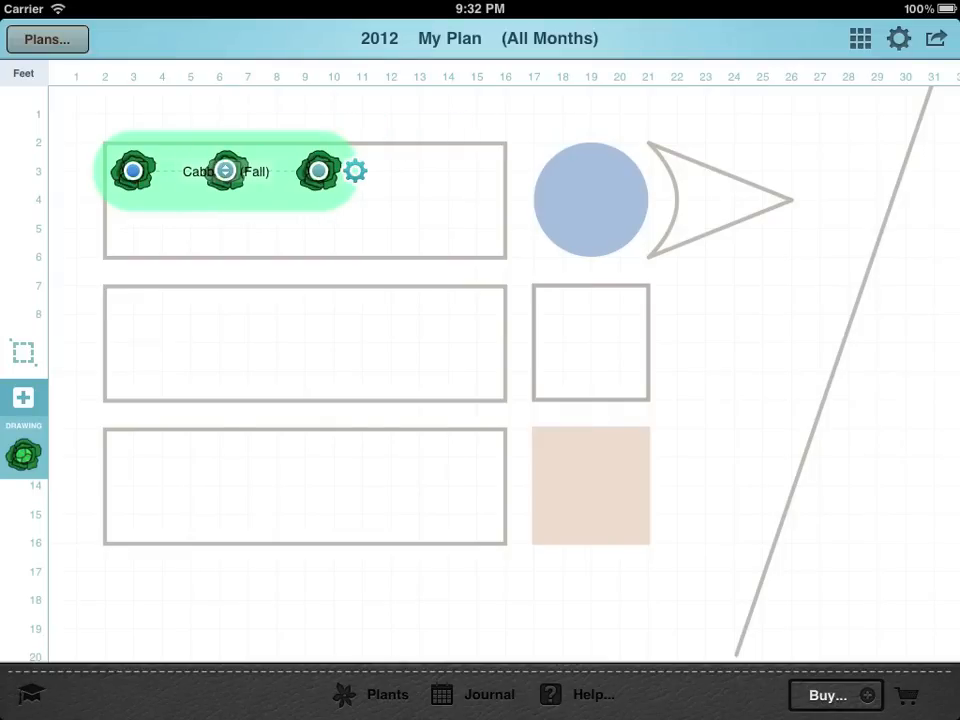
{"action": "mouse_move", "coordinate": [225, 171]}
{"action": "left_mouse_down"}
{"action": "mouse_move", "coordinate": [225, 353]}
{"action": "mouse_move", "coordinate": [225, 175]}
{"action": "left_mouse_up"}
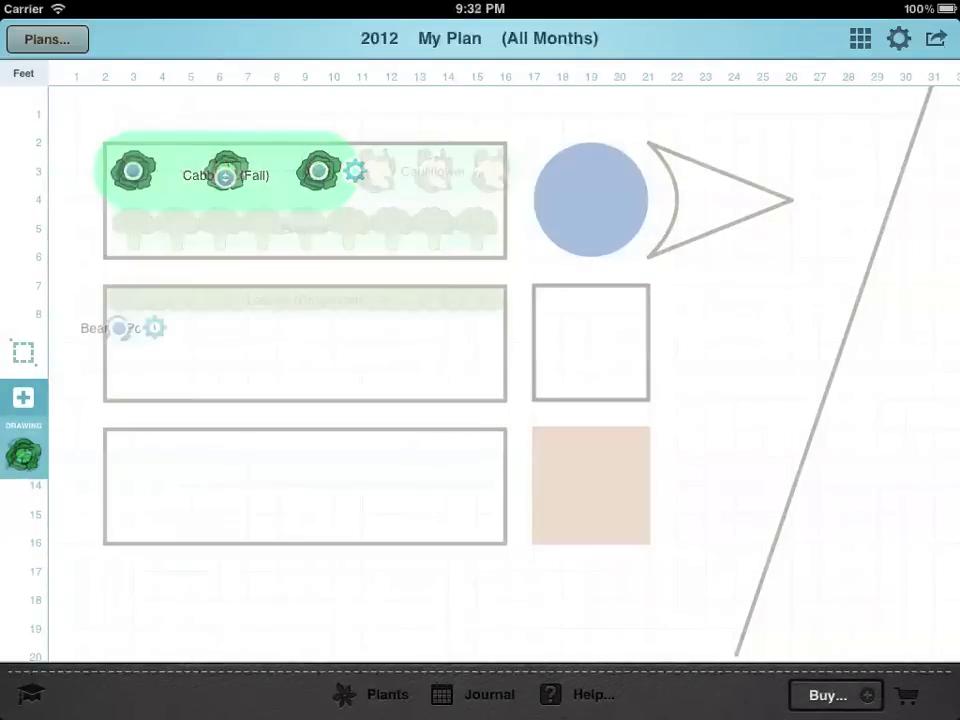
Step: Stretch a Beans (Pole) row across the middle bed and a Potatoes (Maincrop) row across the bottom bed
{"action": "left_click_drag", "start_coordinate": [321, 329], "coordinate": [495, 329]}
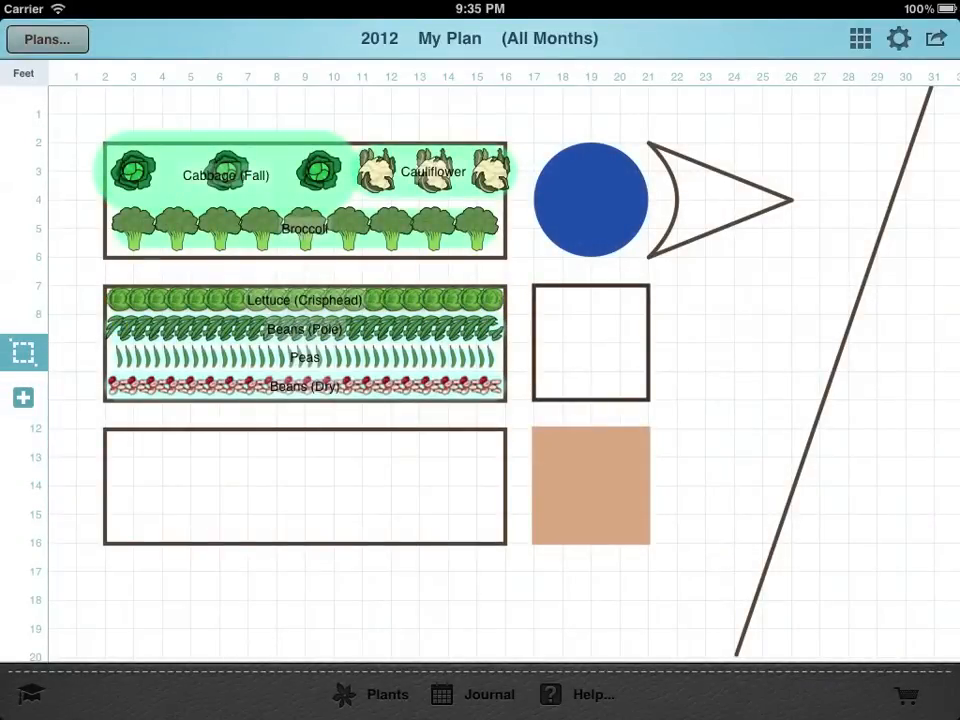
{"action": "left_click_drag", "start_coordinate": [130, 457], "coordinate": [475, 457]}
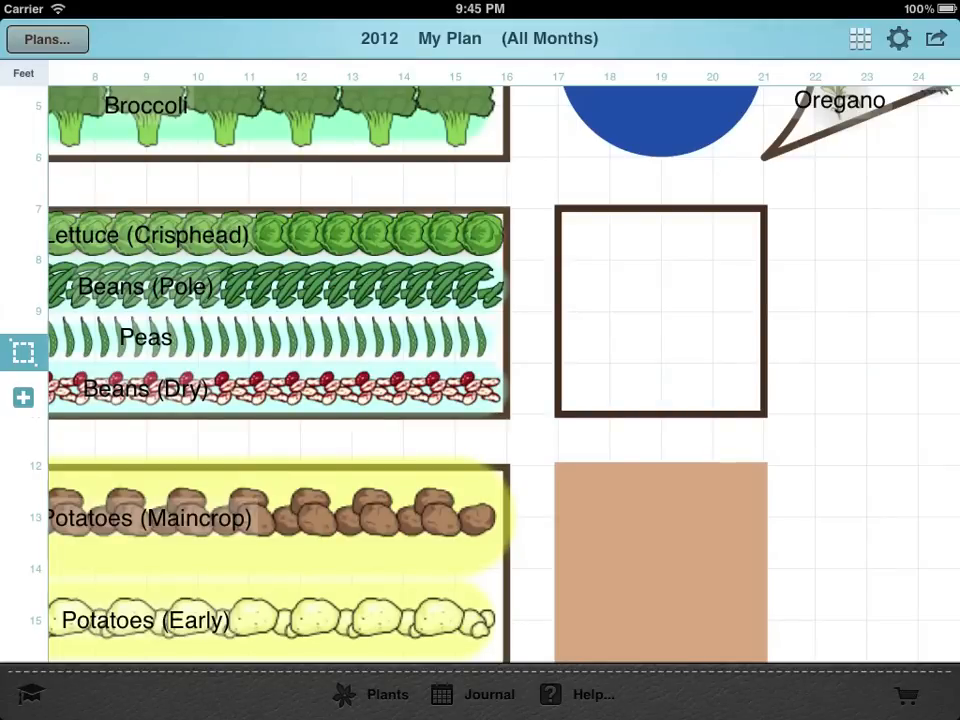
Step: Choose Carrot and place it in the small square bed's bottom-left corner
{"action": "left_click", "coordinate": [22, 397]}
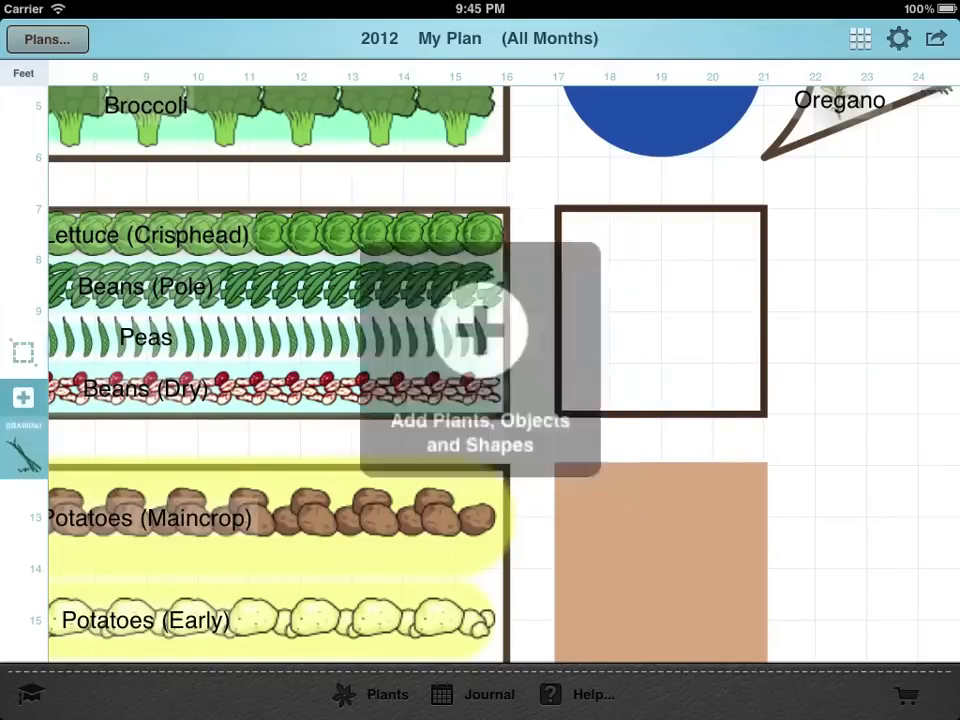
{"action": "scroll", "coordinate": [200, 370], "scroll_direction": "down", "scroll_amount": 5}
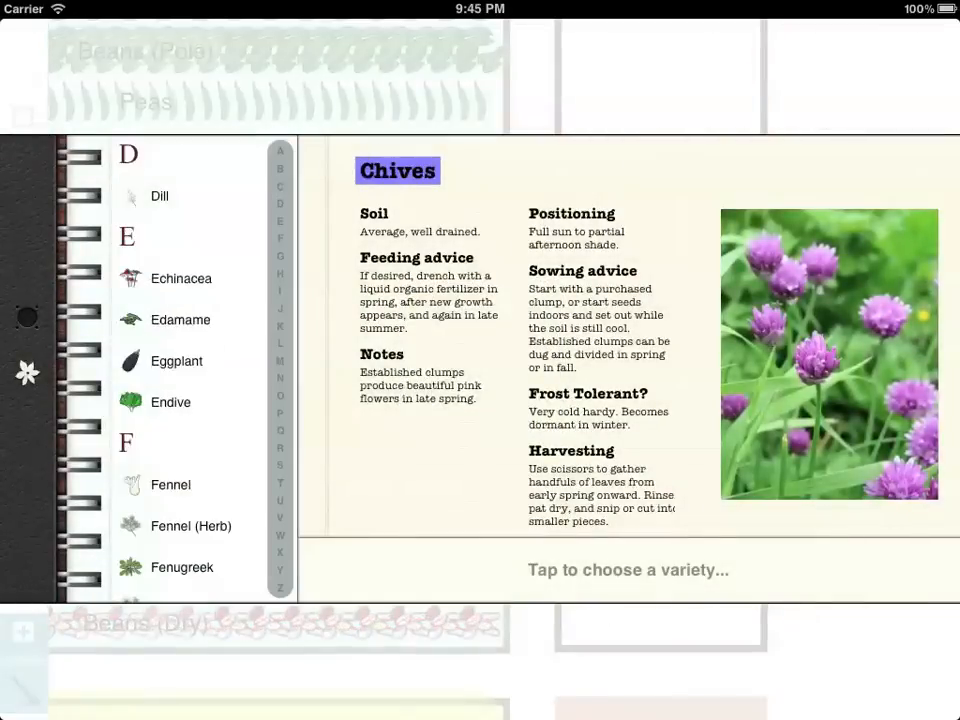
{"action": "scroll", "coordinate": [200, 370], "scroll_direction": "up", "scroll_amount": 3}
{"action": "left_click", "coordinate": [169, 484]}
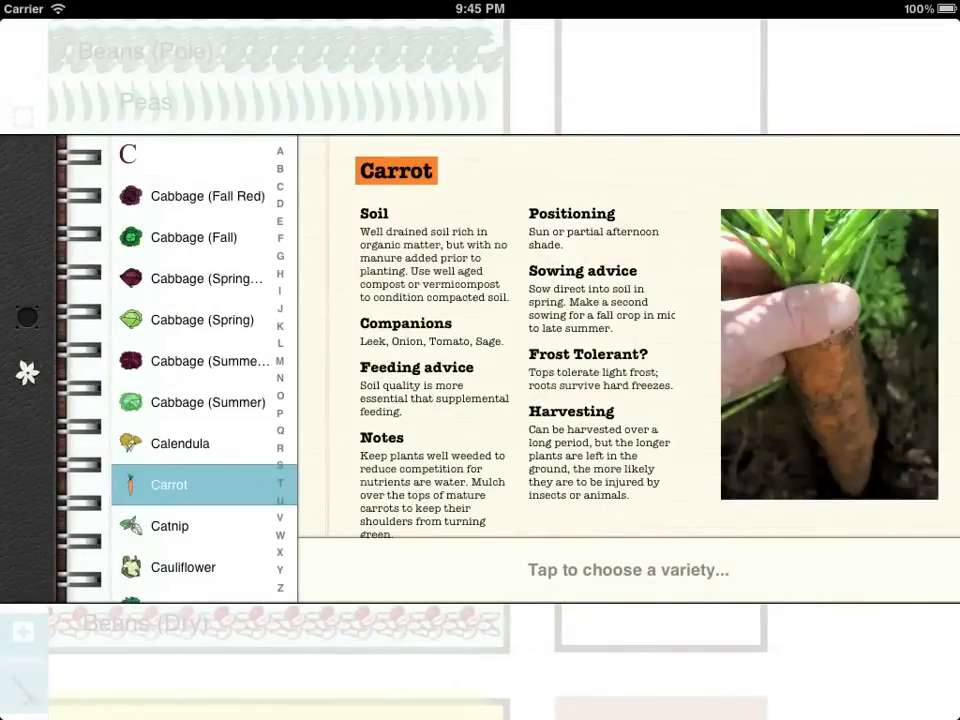
{"action": "left_click", "coordinate": [628, 569]}
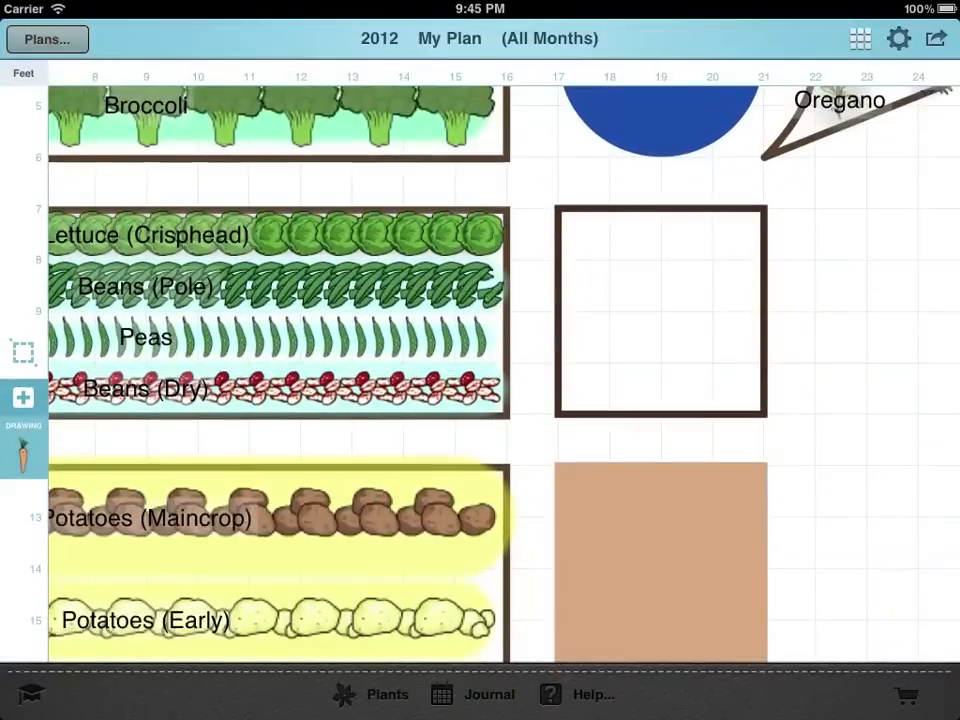
{"action": "left_click", "coordinate": [585, 240]}
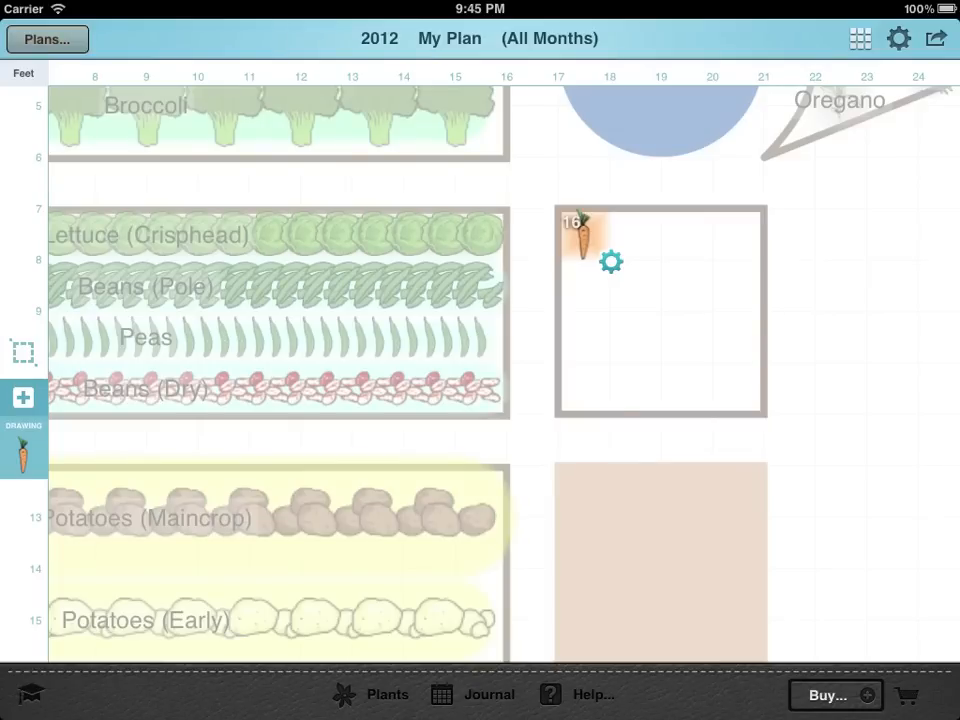
{"action": "left_click_drag", "start_coordinate": [611, 262], "coordinate": [611, 416]}
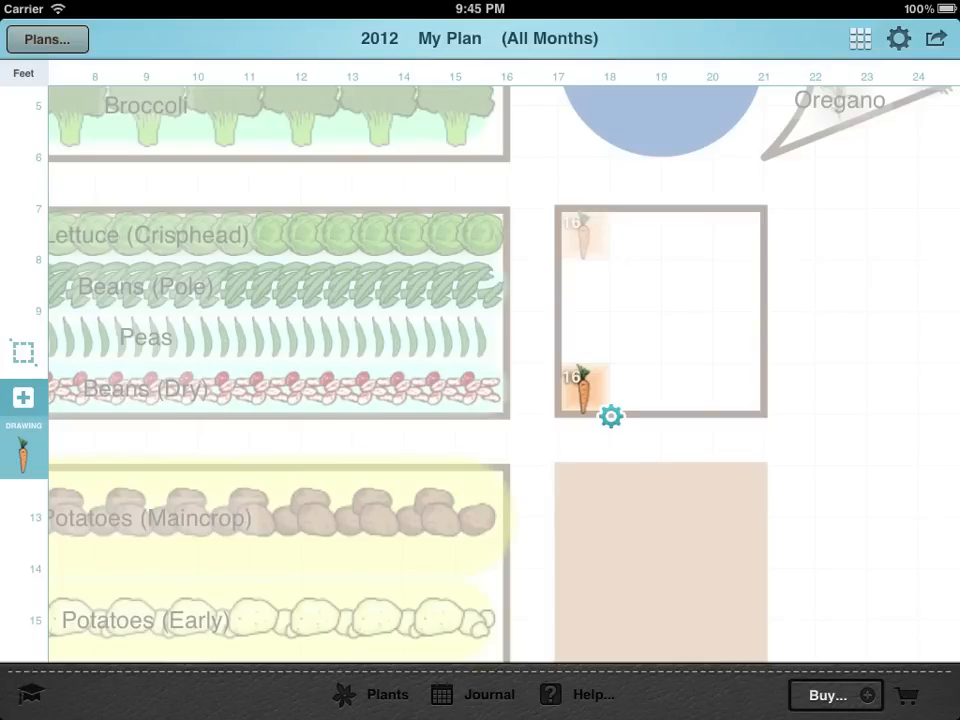
{"action": "left_click", "coordinate": [23, 351]}
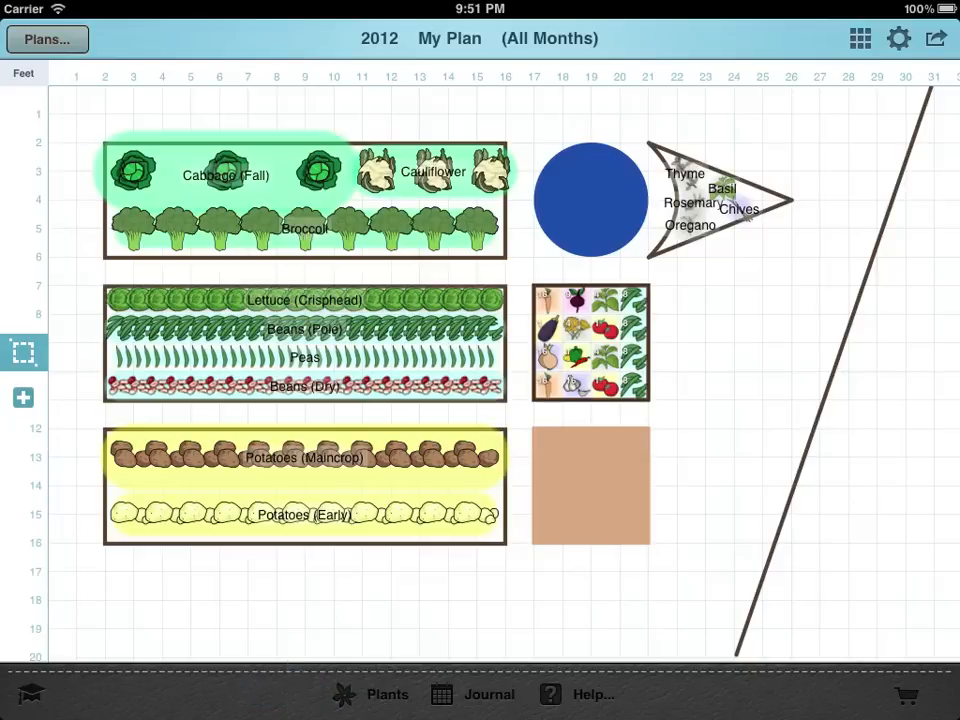
Step: Show the month-by-month Plants timeline and pick the Carrot row
{"action": "left_click", "coordinate": [387, 694]}
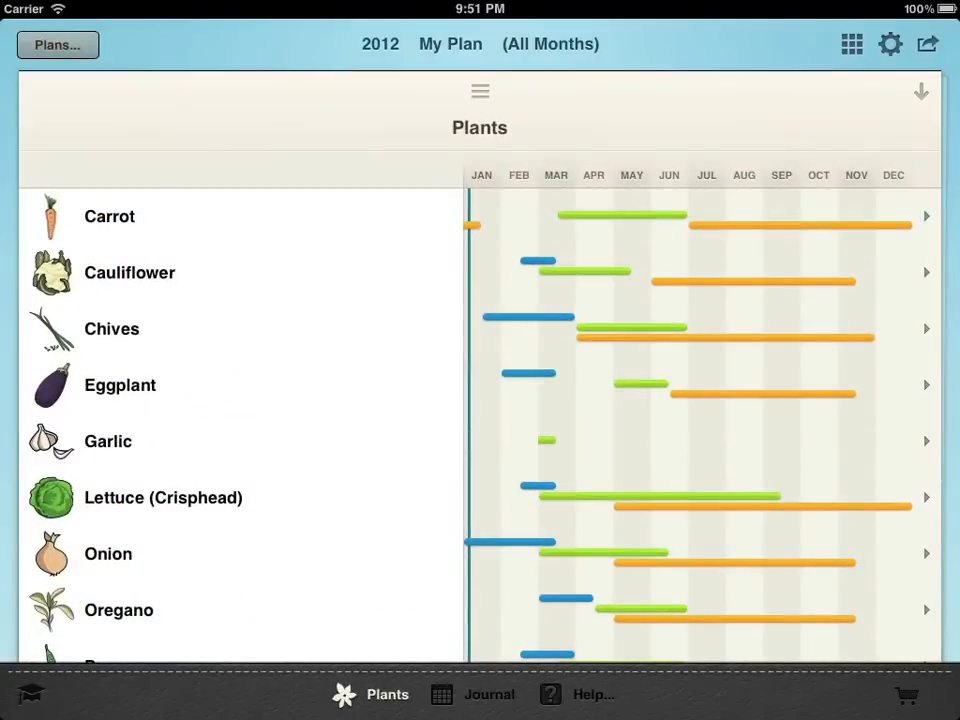
{"action": "scroll", "coordinate": [480, 400], "scroll_direction": "down", "scroll_amount": 5}
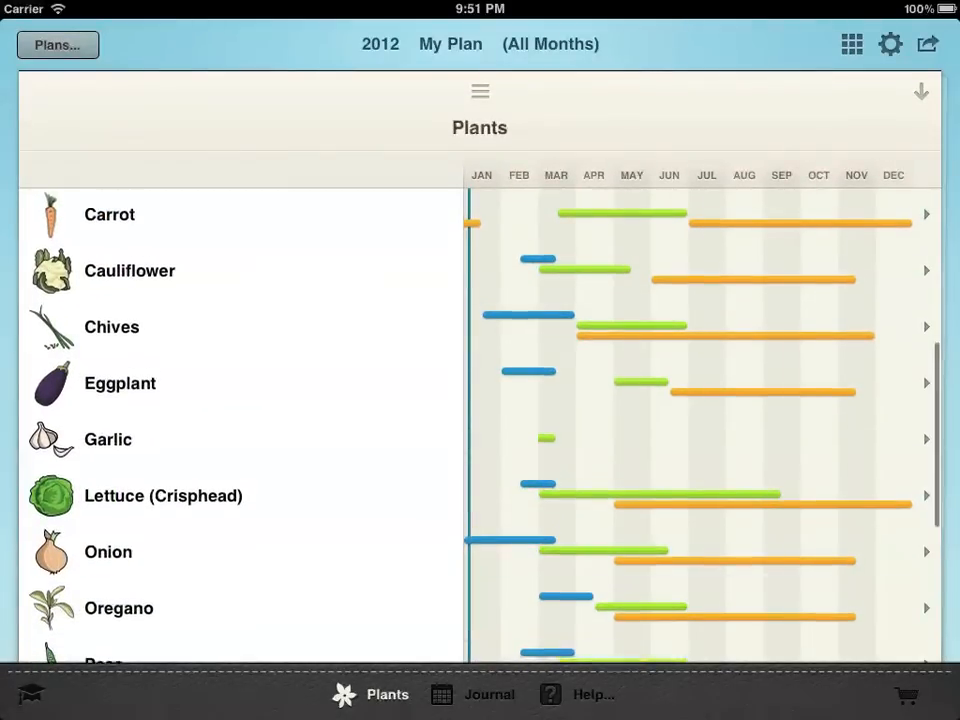
{"action": "scroll", "coordinate": [480, 400], "scroll_direction": "up", "scroll_amount": 5}
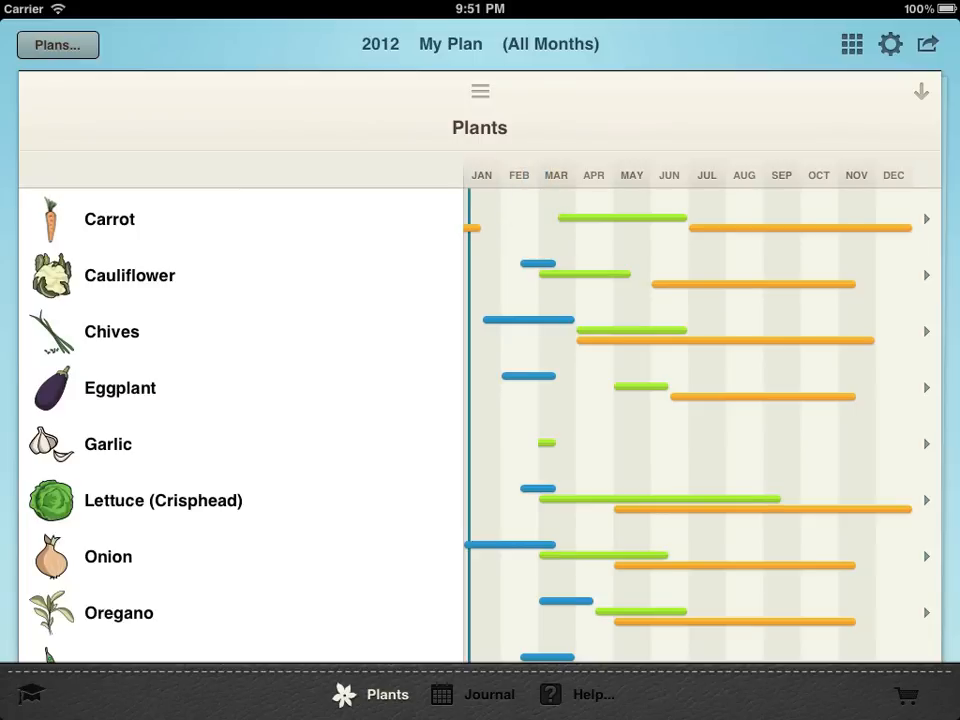
{"action": "scroll", "coordinate": [480, 400], "scroll_direction": "up", "scroll_amount": 1}
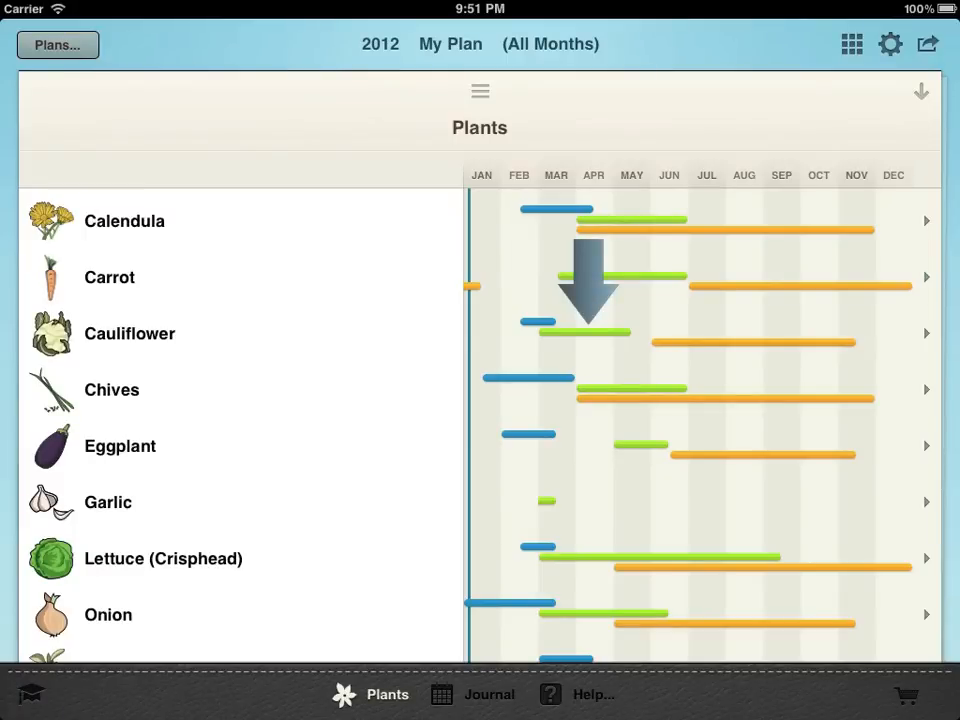
{"action": "left_click", "coordinate": [588, 277]}
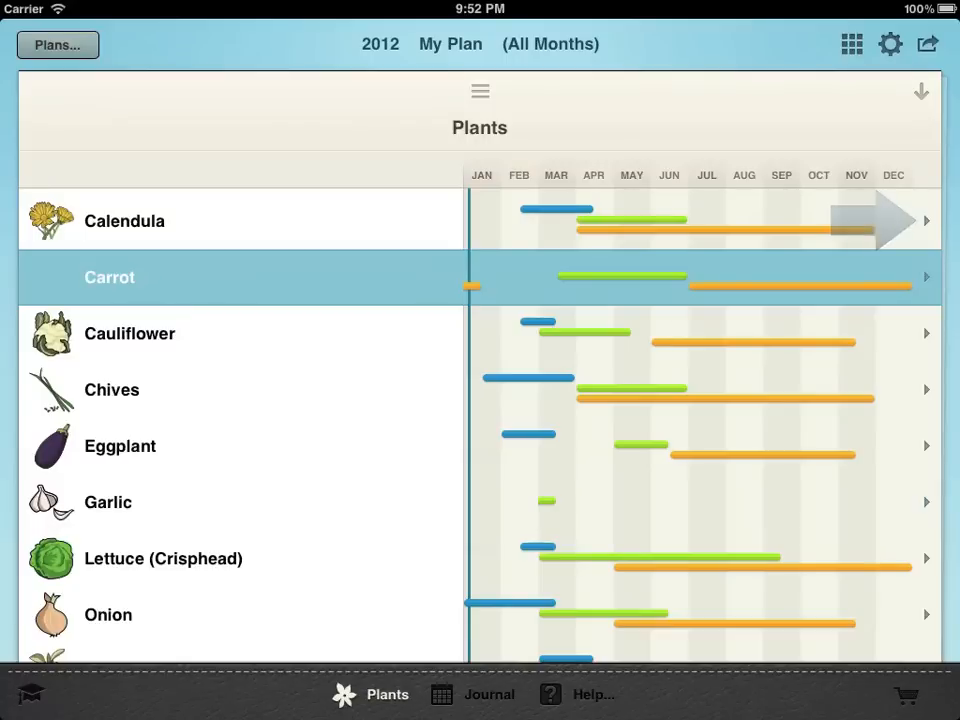
Step: Read Carrot's growing info and My Notes, then view and close the plan's Journal notes
{"action": "left_click", "coordinate": [926, 277]}
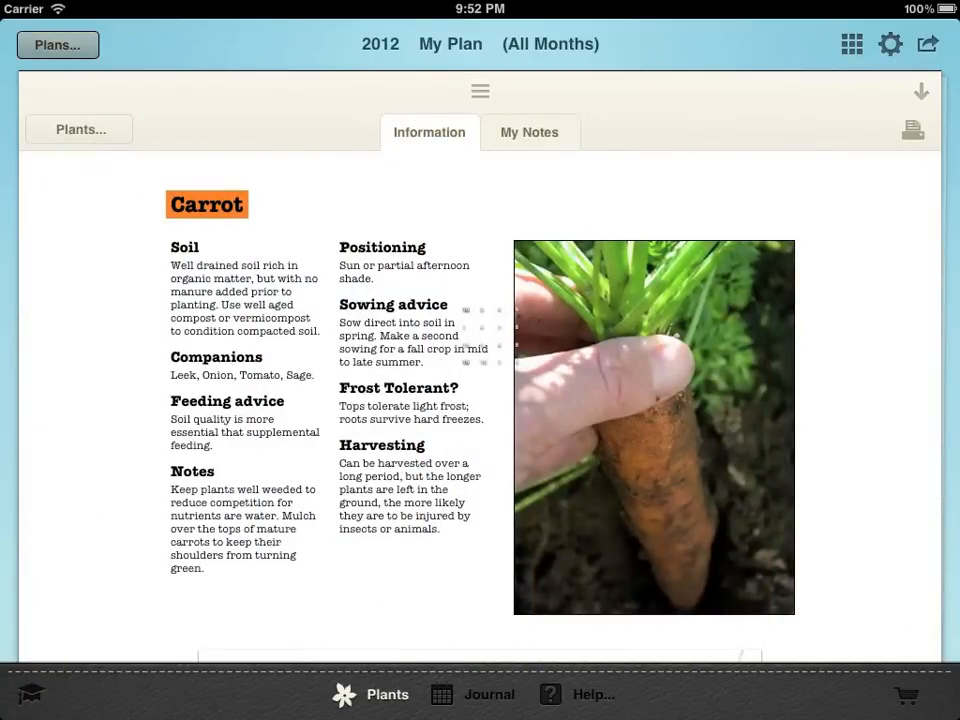
{"action": "left_click", "coordinate": [529, 132]}
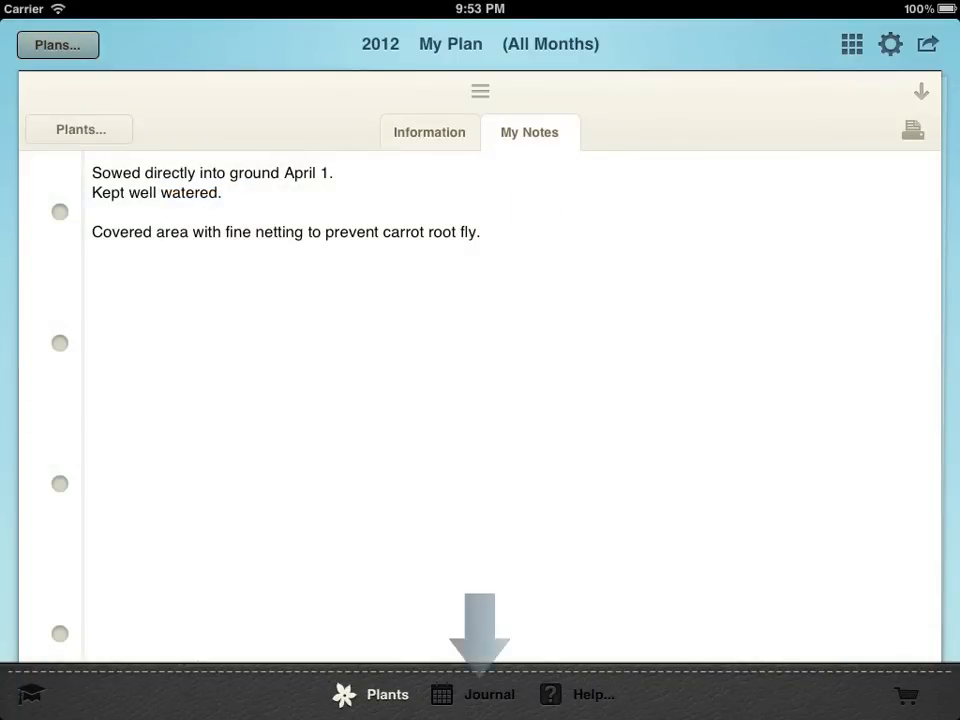
{"action": "left_click", "coordinate": [480, 694]}
{"action": "left_click", "coordinate": [480, 400]}
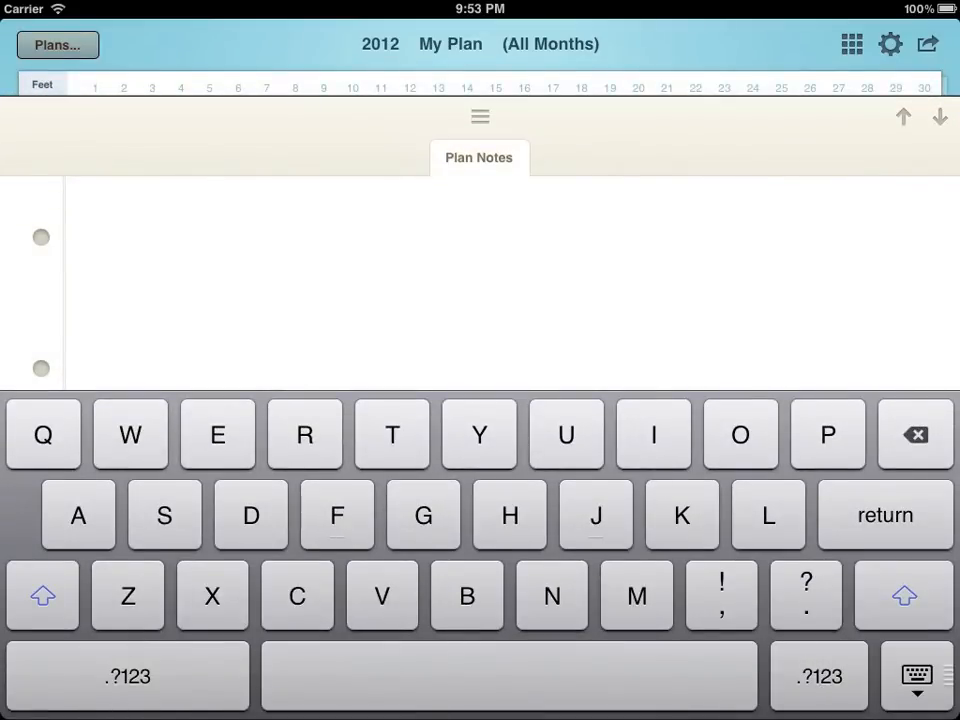
{"action": "left_click", "coordinate": [917, 676]}
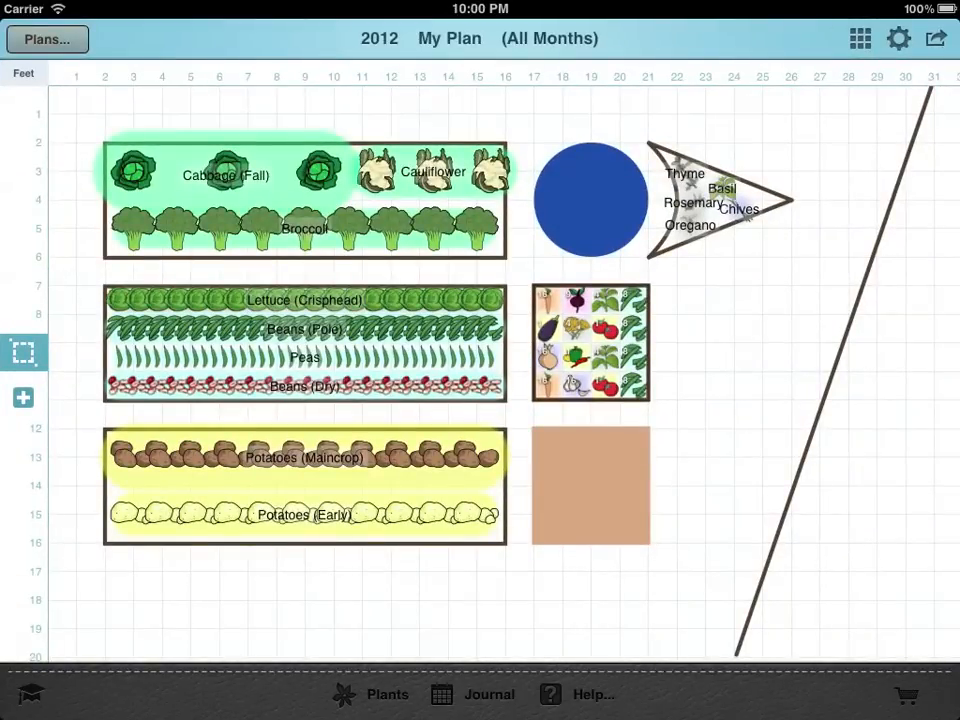
Step: Bring up the variety settings for the tomato plant in the square bed
{"action": "left_click", "coordinate": [605, 330]}
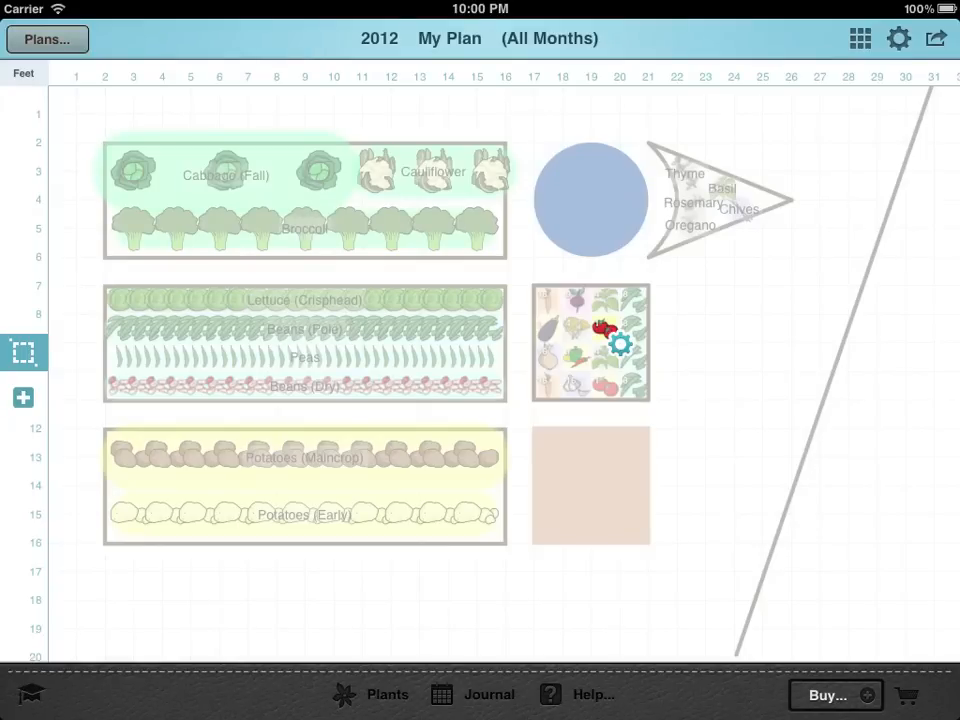
{"action": "left_click", "coordinate": [620, 343]}
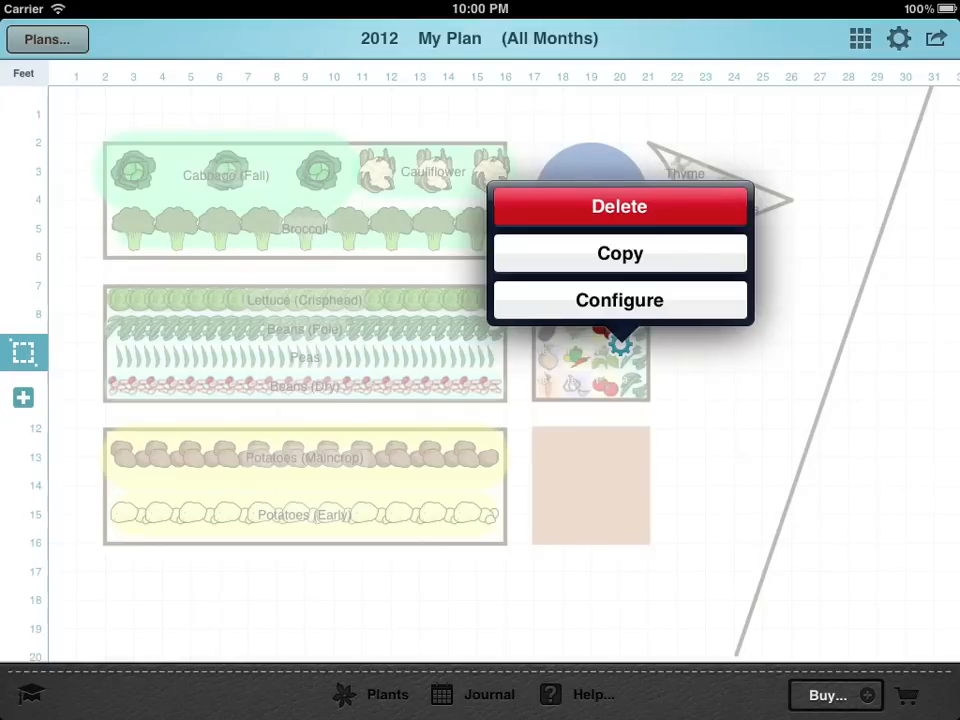
{"action": "left_click", "coordinate": [621, 300]}
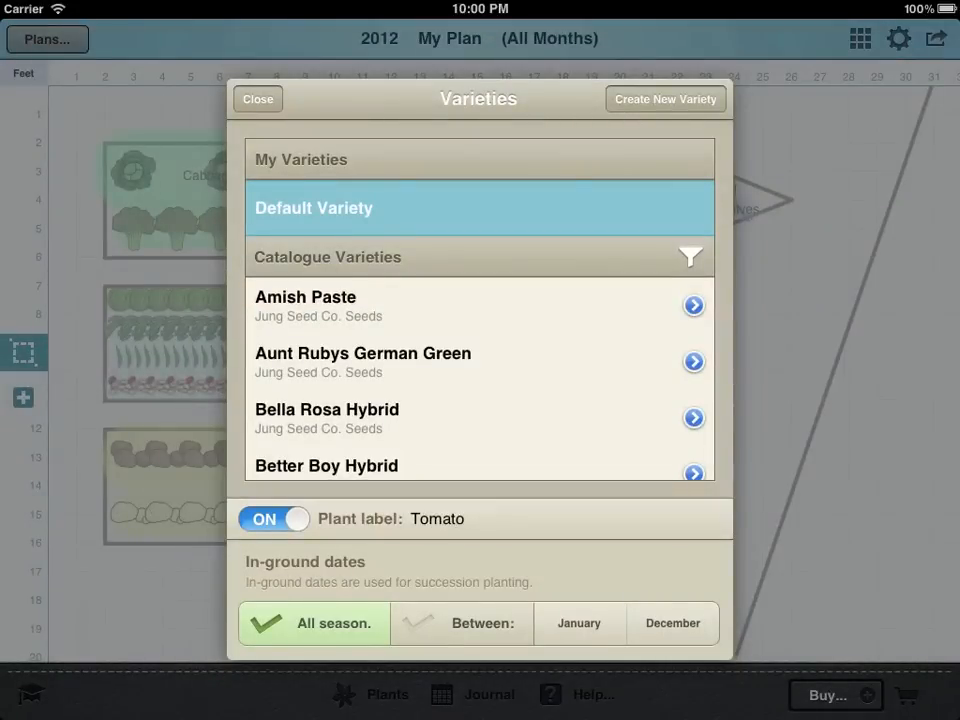
{"action": "scroll", "coordinate": [480, 350], "scroll_direction": "down", "scroll_amount": 3}
{"action": "scroll", "coordinate": [480, 350], "scroll_direction": "up", "scroll_amount": 1}
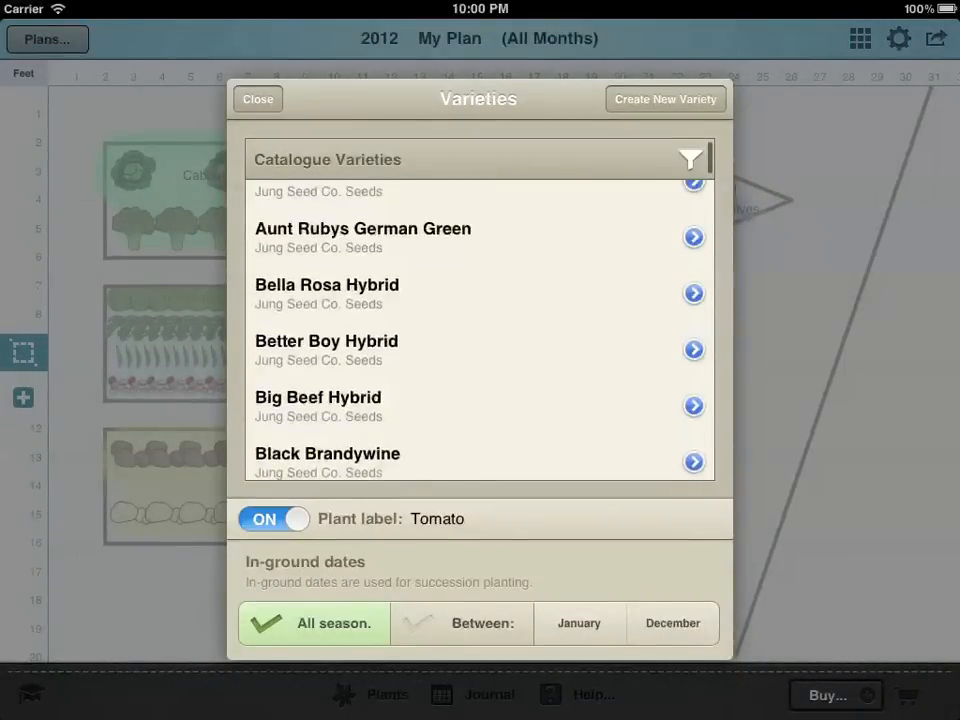
Step: Filter tomato varieties to Totally Tomatoes Seeds and review the Amish Paste details
{"action": "left_click", "coordinate": [690, 163]}
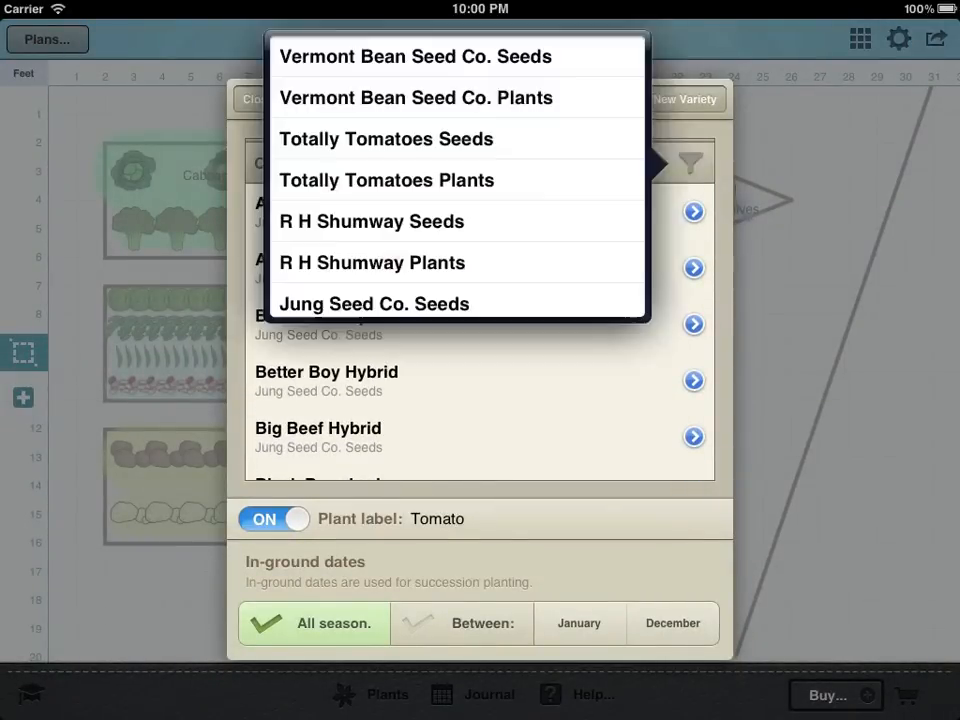
{"action": "left_click", "coordinate": [386, 139]}
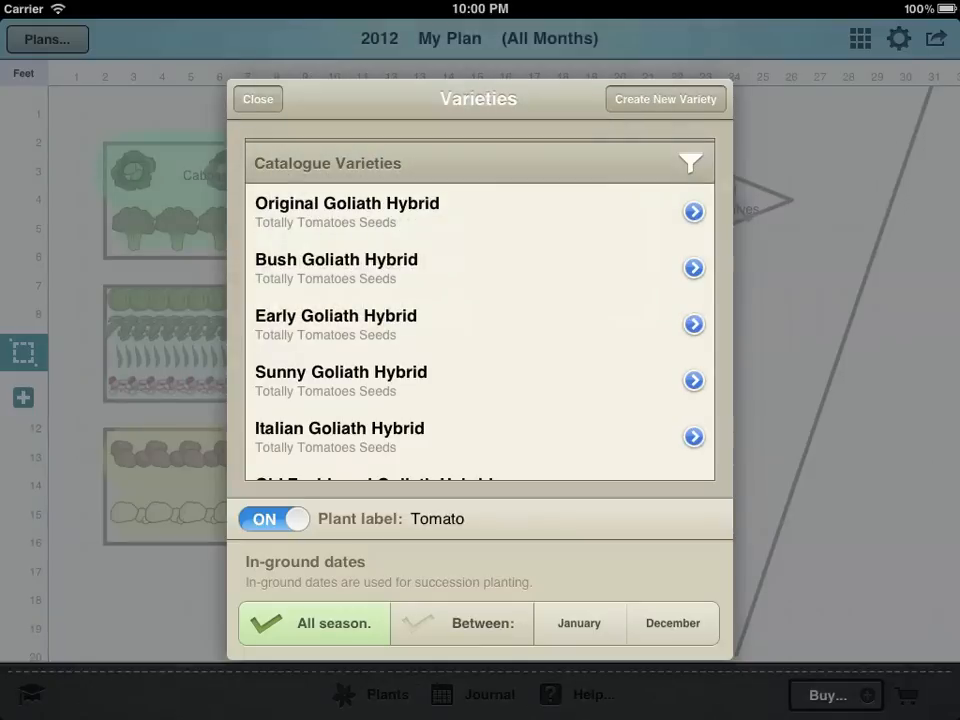
{"action": "scroll", "coordinate": [480, 330], "scroll_direction": "down", "scroll_amount": 3}
{"action": "scroll", "coordinate": [480, 330], "scroll_direction": "down", "scroll_amount": 1}
{"action": "scroll", "coordinate": [480, 330], "scroll_direction": "up", "scroll_amount": 5}
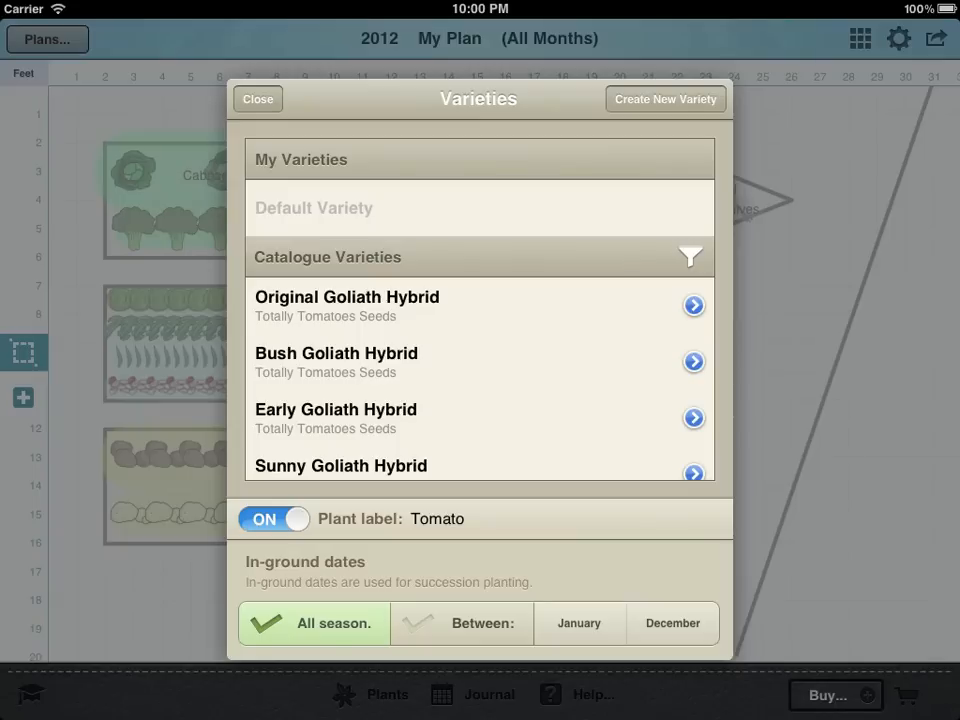
{"action": "left_click", "coordinate": [258, 99]}
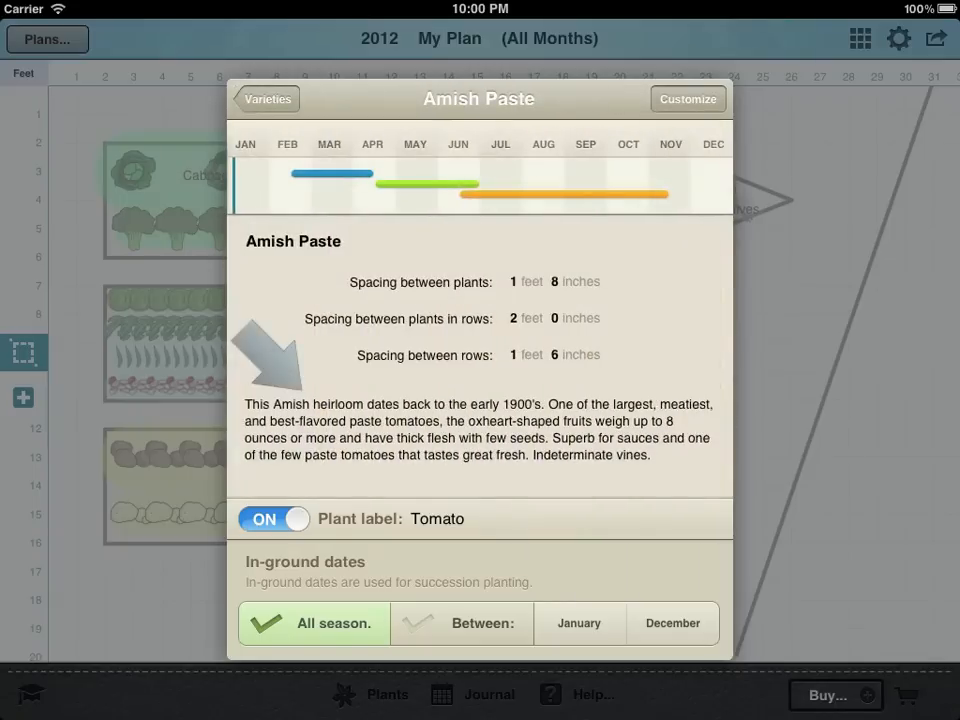
{"action": "left_click", "coordinate": [268, 99]}
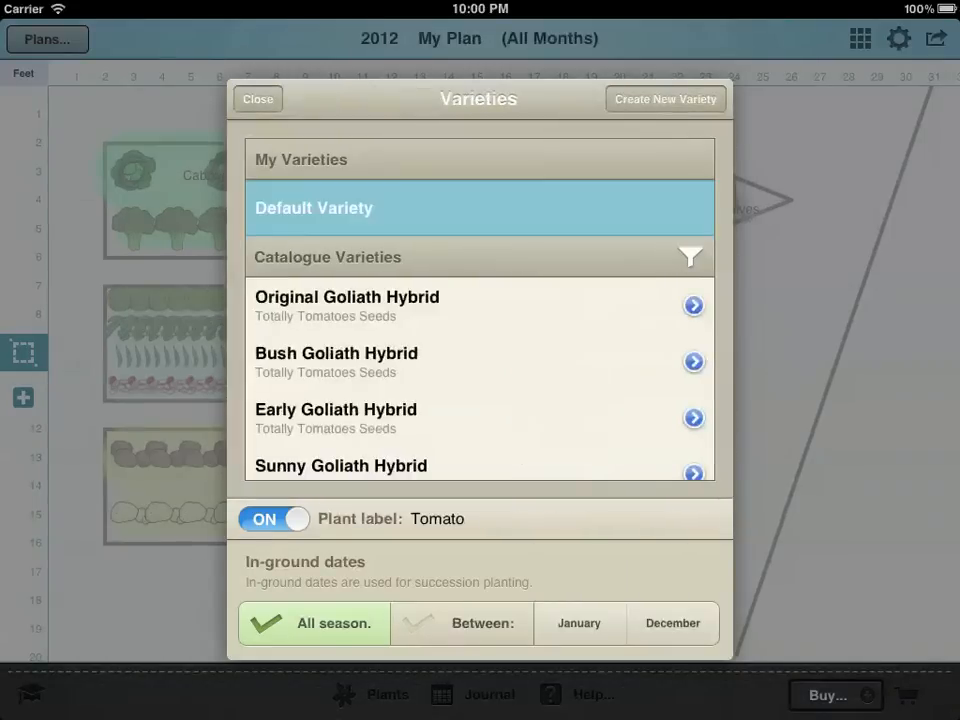
Step: Create a new tomato variety 'Sub Arctic Plenty' spaced 2 ft 6 in between plants
{"action": "left_click", "coordinate": [665, 99]}
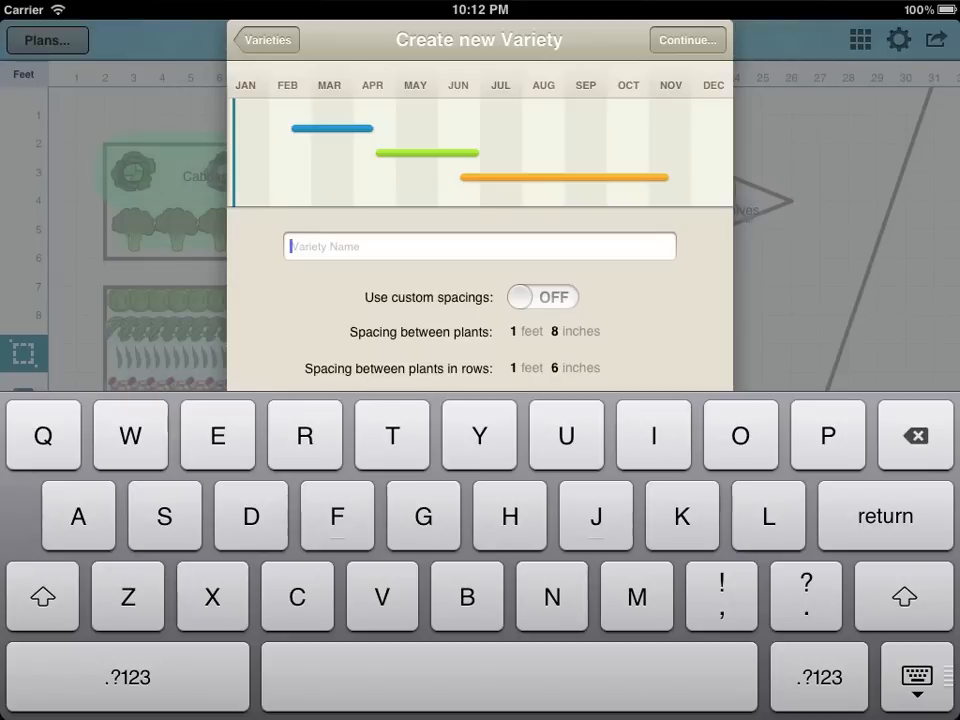
{"action": "type", "text": "Sub A"}
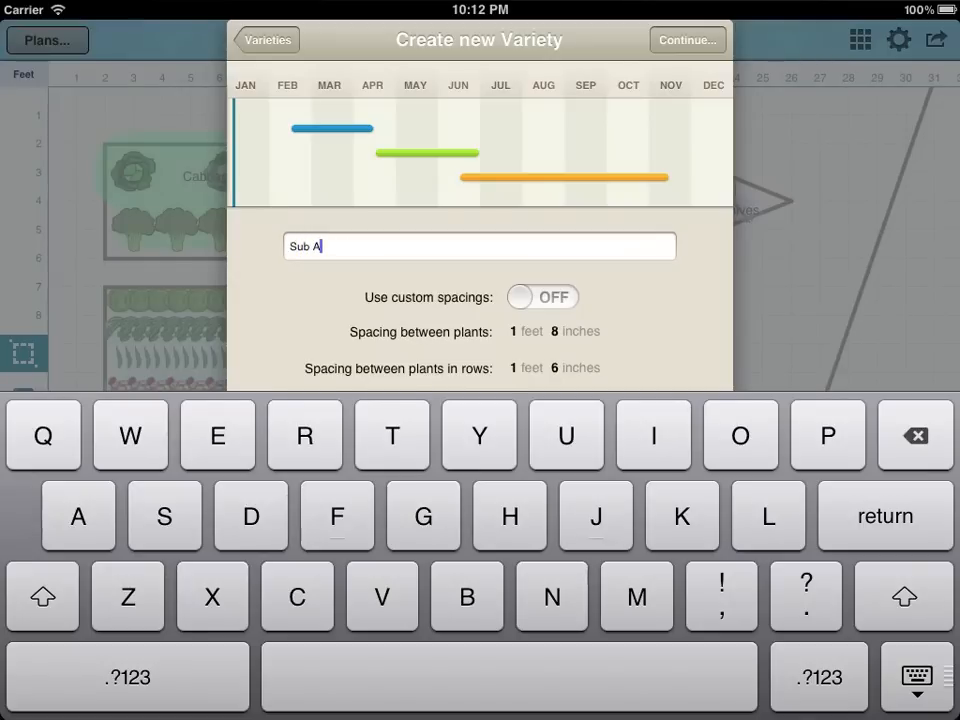
{"action": "type", "text": "rctic Plenty"}
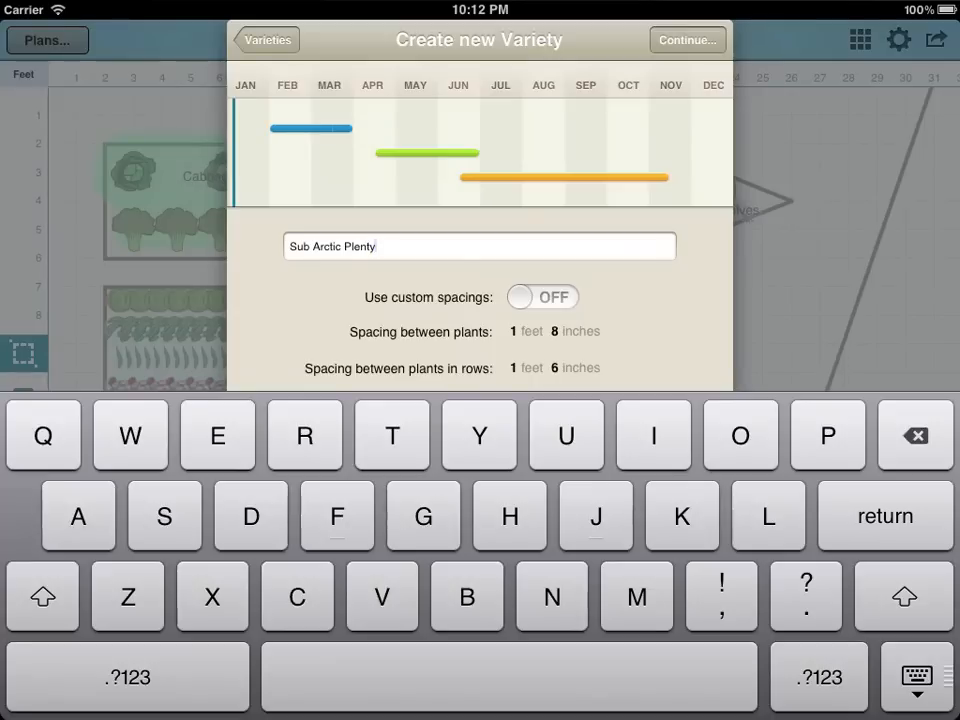
{"action": "left_click", "coordinate": [553, 331]}
{"action": "left_click", "coordinate": [444, 625]}
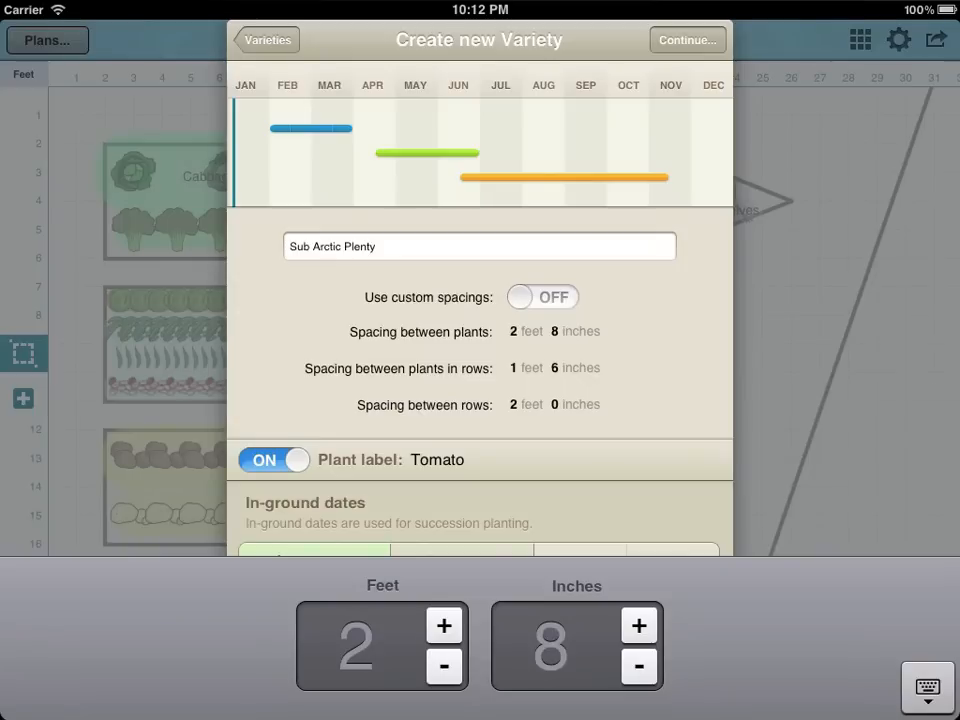
{"action": "left_click", "coordinate": [639, 666]}
{"action": "left_click", "coordinate": [639, 666]}
{"action": "left_click", "coordinate": [850, 300]}
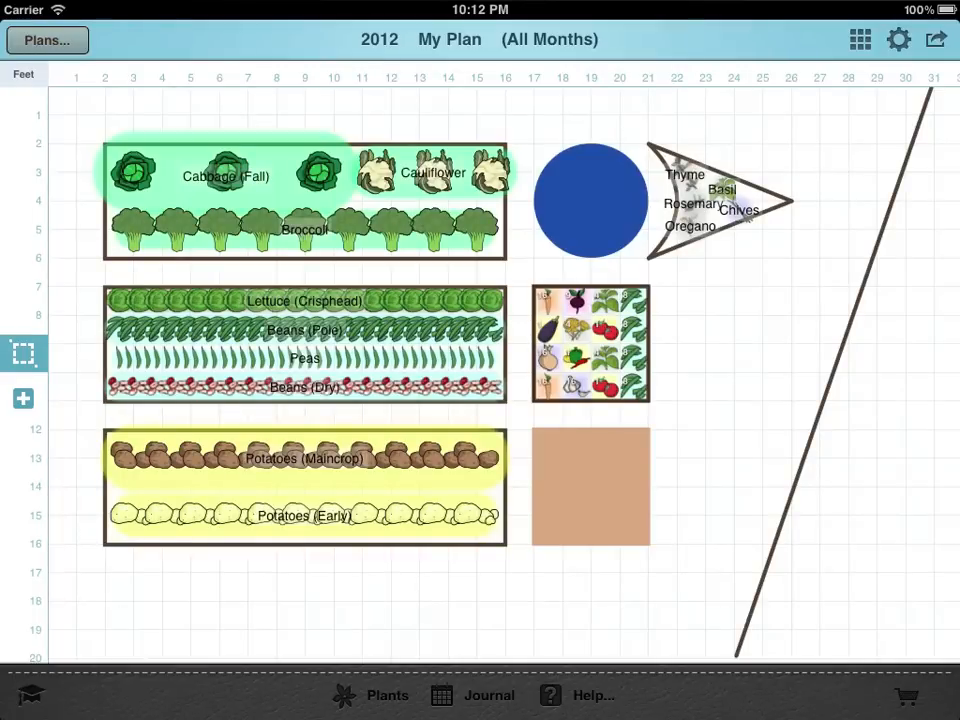
Step: Place a Fruit (Bush) plant right of the small bed and bring up its variety settings
{"action": "left_click", "coordinate": [23, 398]}
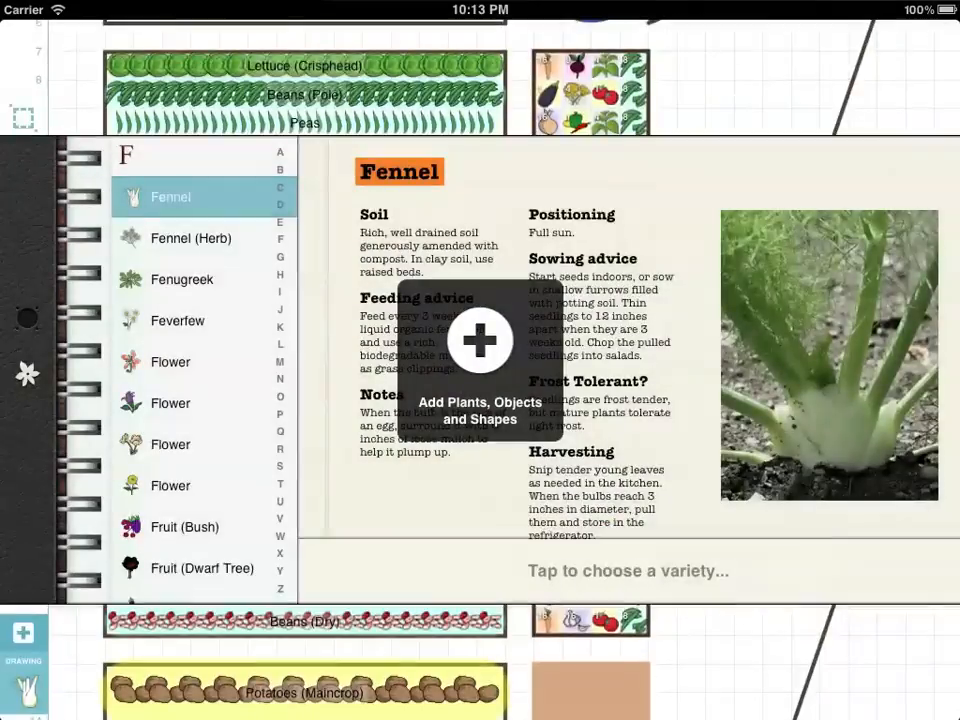
{"action": "scroll", "coordinate": [180, 380], "scroll_direction": "down", "scroll_amount": 2}
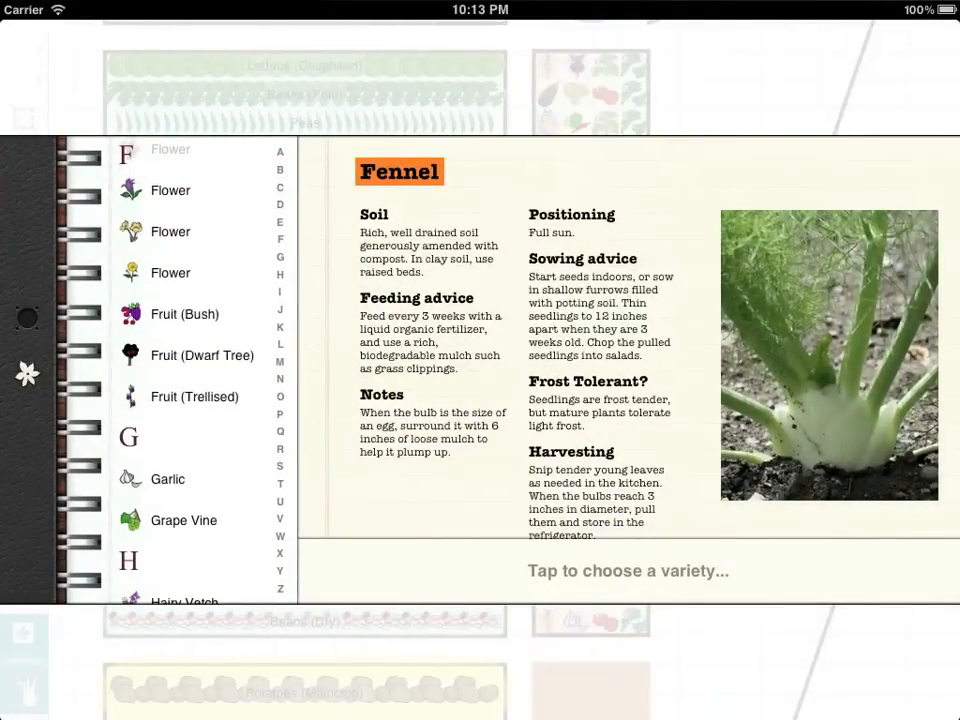
{"action": "left_click", "coordinate": [185, 314]}
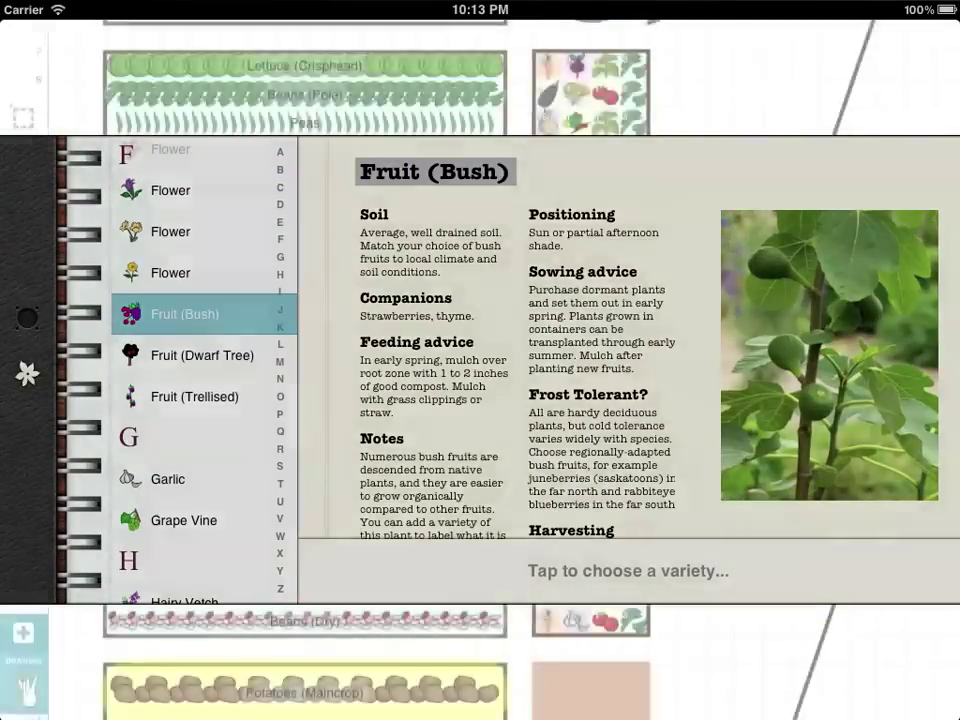
{"action": "left_click", "coordinate": [700, 650]}
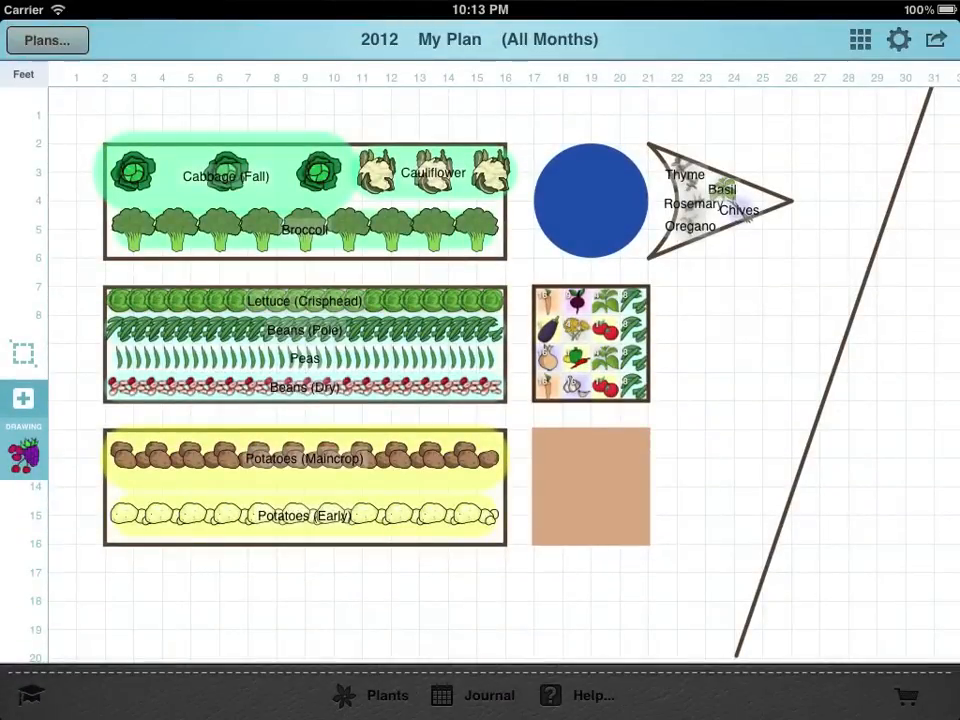
{"action": "left_click", "coordinate": [735, 341]}
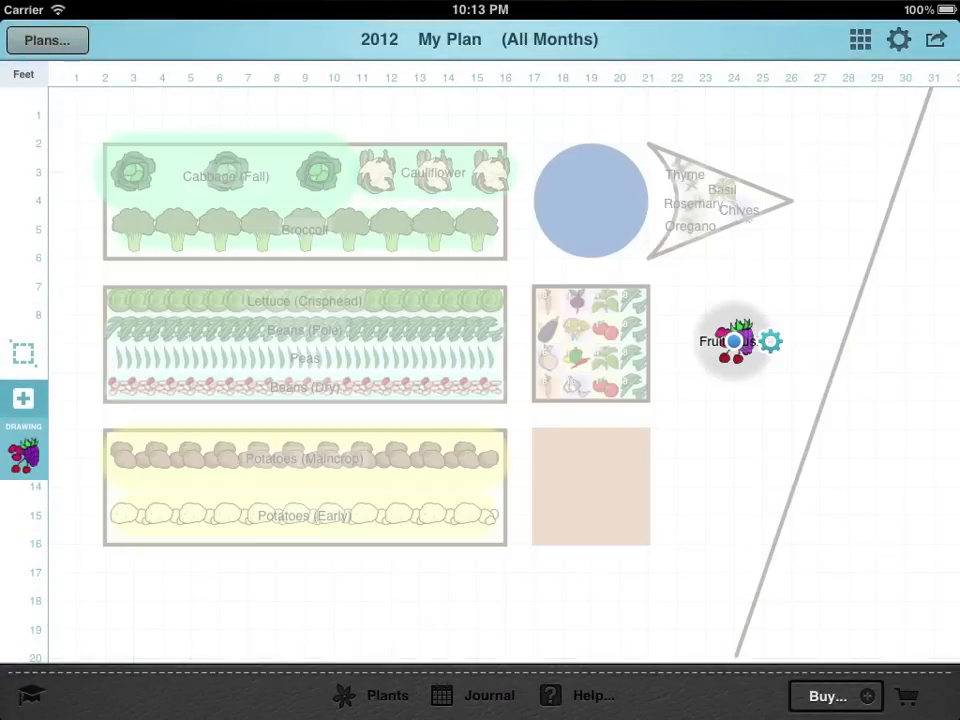
{"action": "left_click", "coordinate": [770, 341]}
{"action": "left_click", "coordinate": [767, 298]}
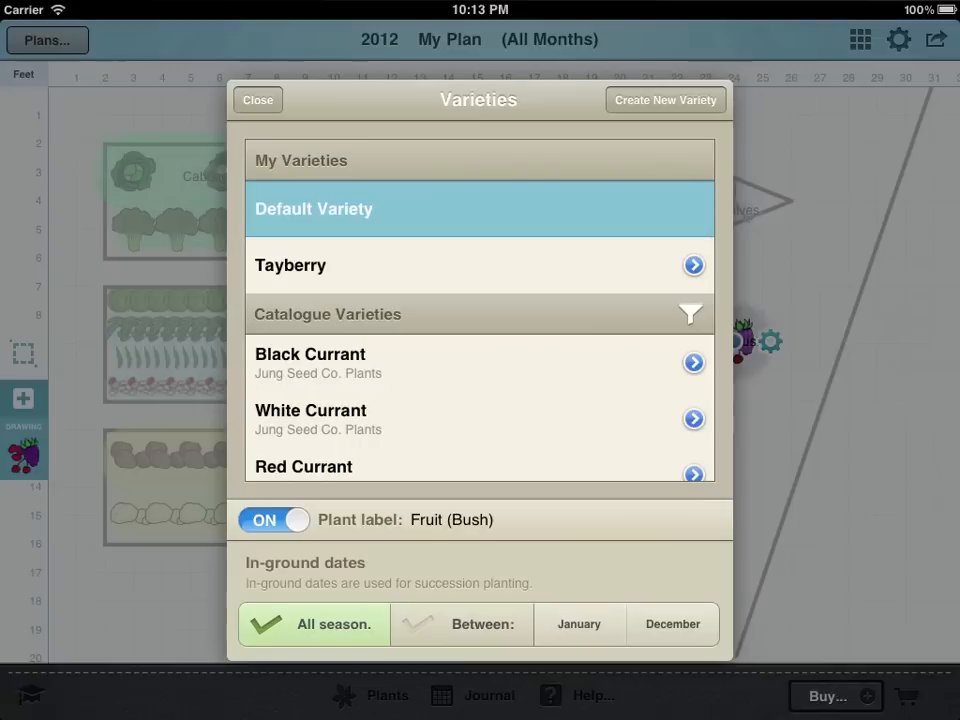
Step: Create a new fruit bush variety 'Tayberry' with 5-foot spacing and return to the plan
{"action": "left_click", "coordinate": [665, 99]}
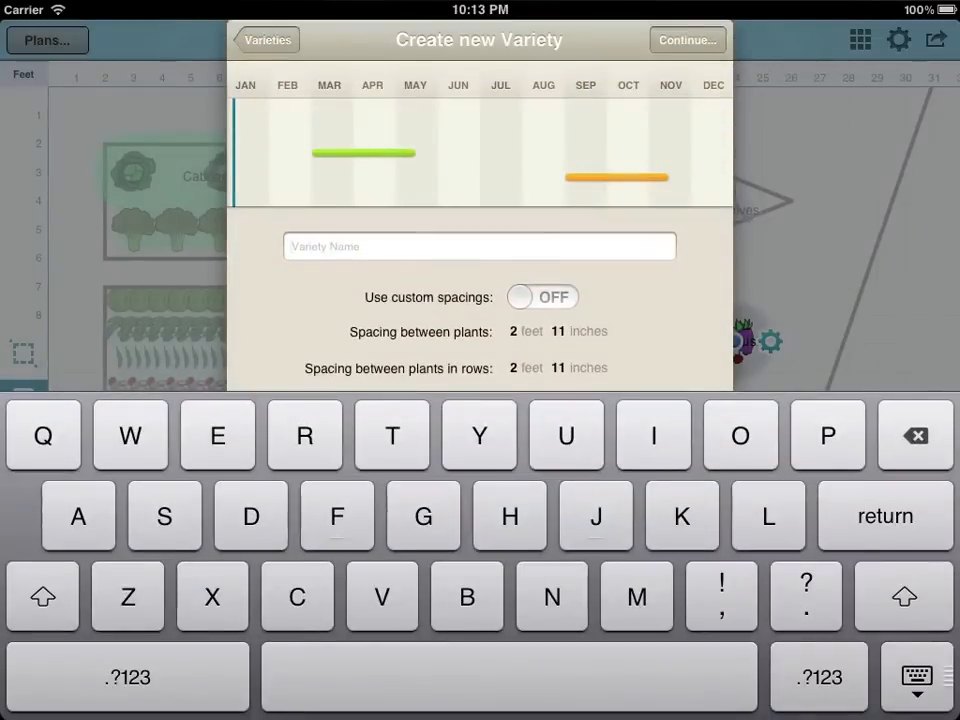
{"action": "type", "text": "T"}
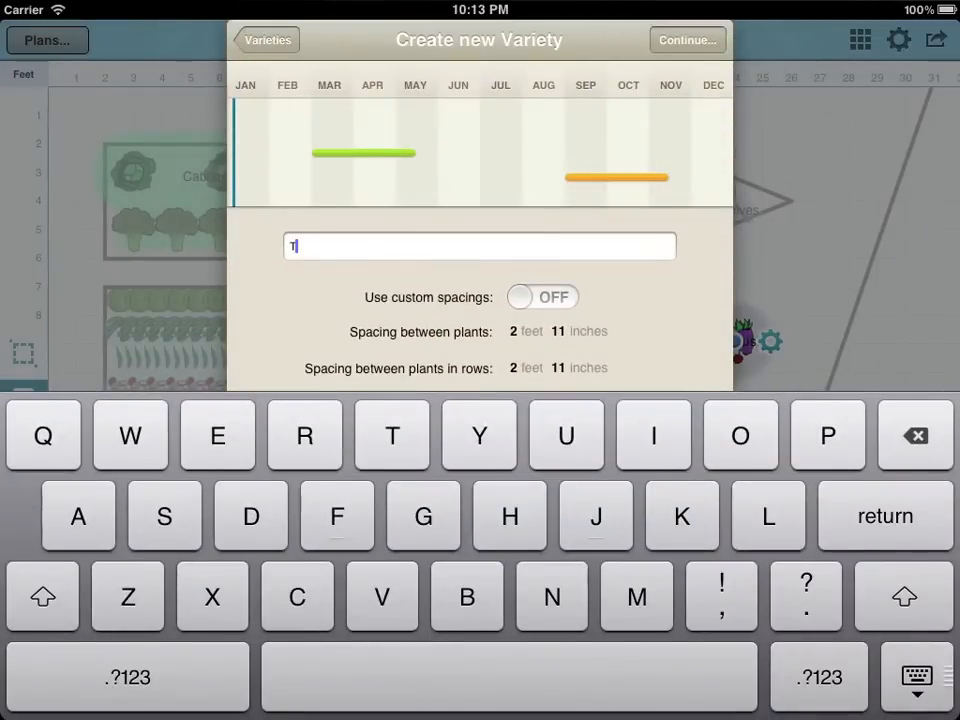
{"action": "type", "text": "ayberry"}
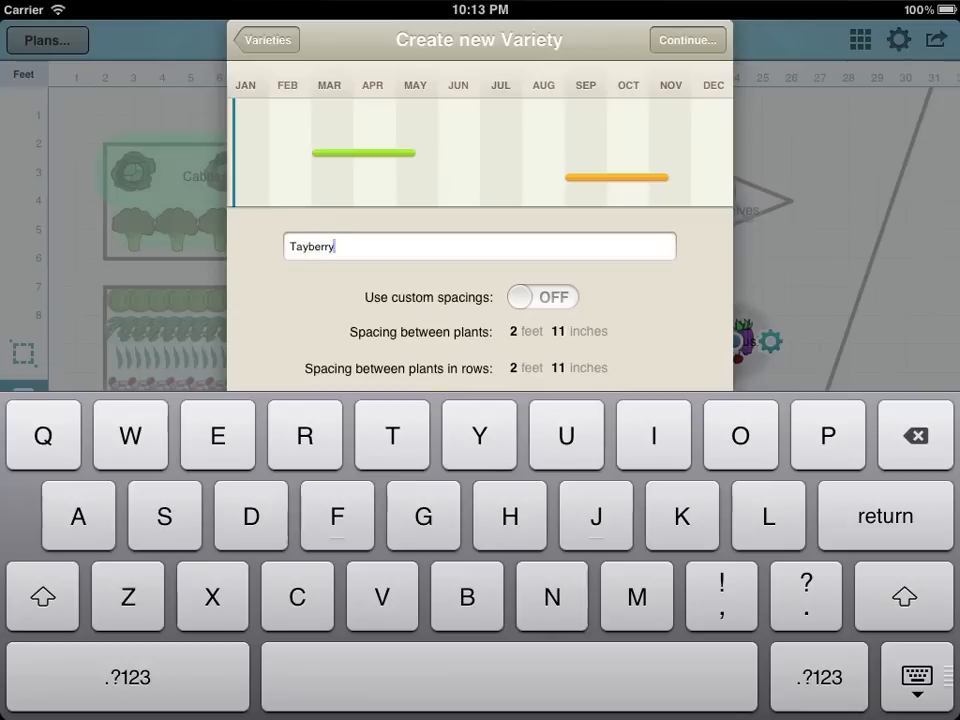
{"action": "left_click", "coordinate": [558, 331]}
{"action": "left_click", "coordinate": [444, 625]}
{"action": "left_click", "coordinate": [444, 625]}
{"action": "left_click", "coordinate": [444, 625]}
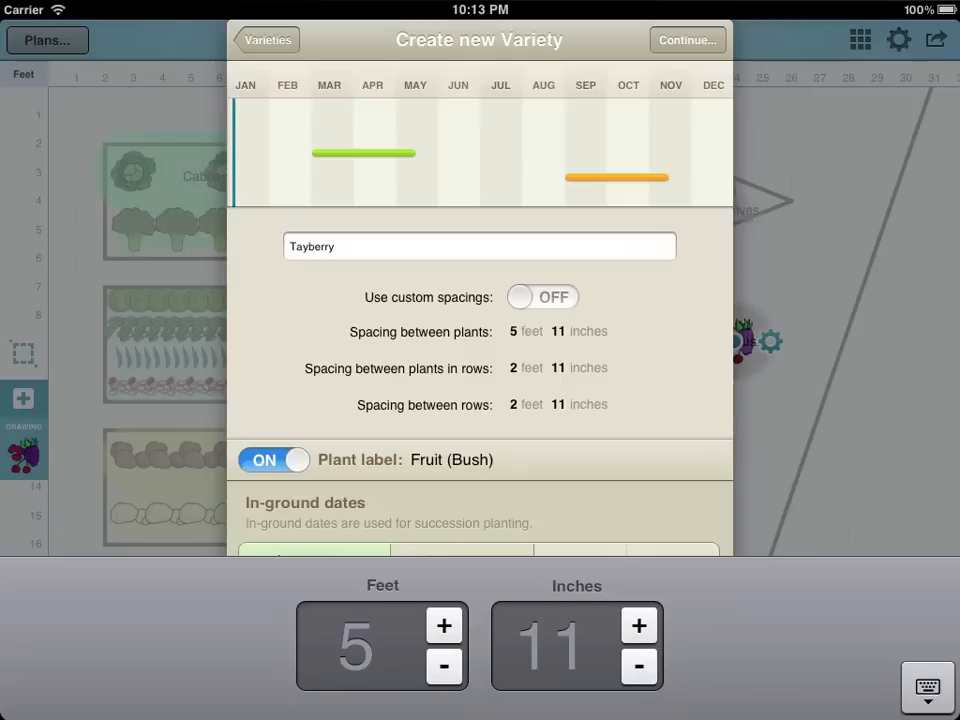
{"action": "left_click", "coordinate": [480, 300]}
{"action": "left_click", "coordinate": [682, 100]}
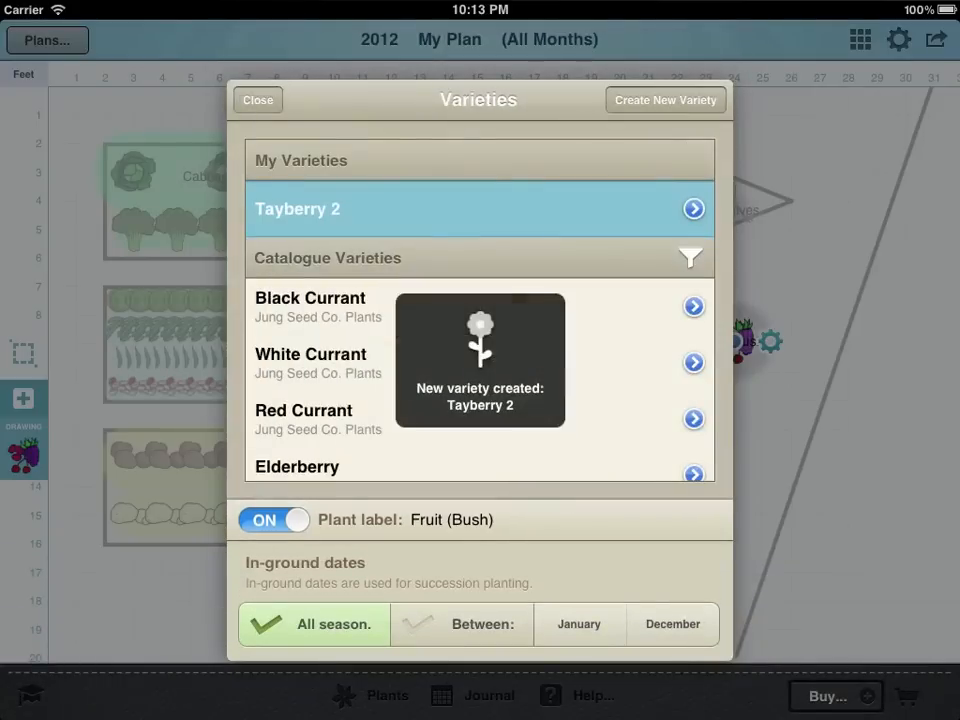
{"action": "left_click", "coordinate": [257, 390]}
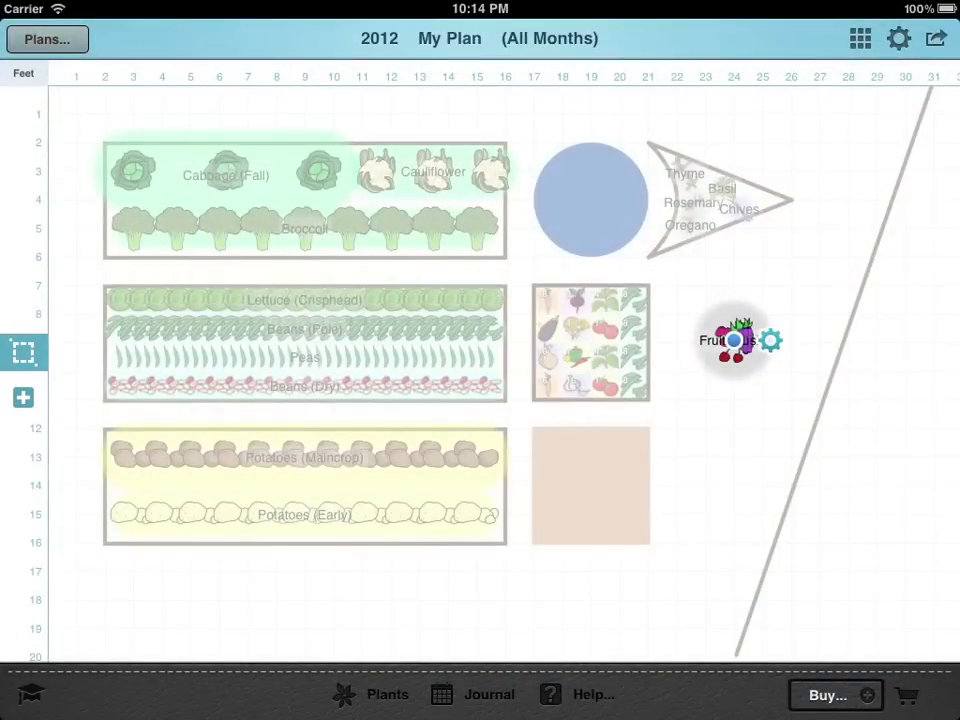
Step: Limit the Lettuce (Crisphead) row to be in the ground between March and July
{"action": "left_click", "coordinate": [304, 300]}
{"action": "left_click", "coordinate": [527, 300]}
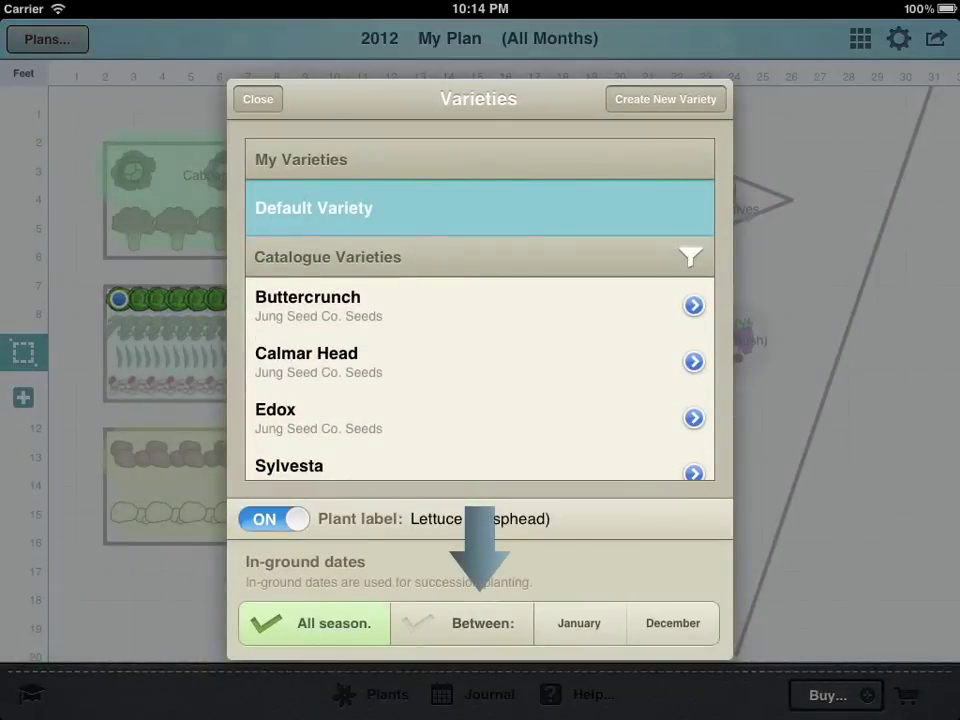
{"action": "left_click", "coordinate": [460, 623]}
{"action": "left_click", "coordinate": [579, 623]}
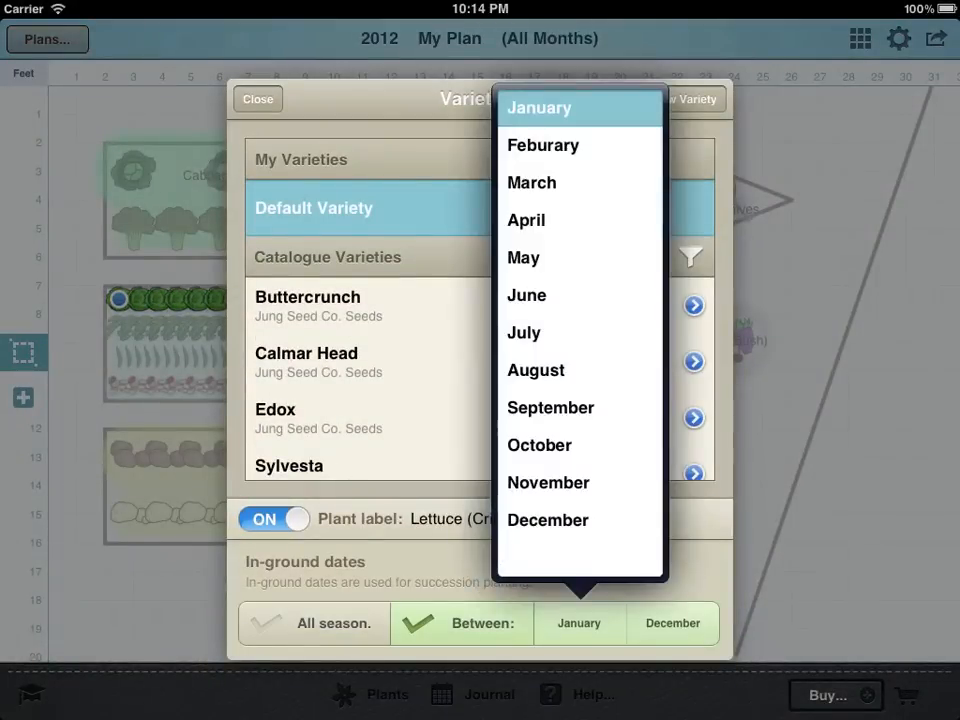
{"action": "left_click", "coordinate": [531, 182]}
{"action": "left_click", "coordinate": [672, 623]}
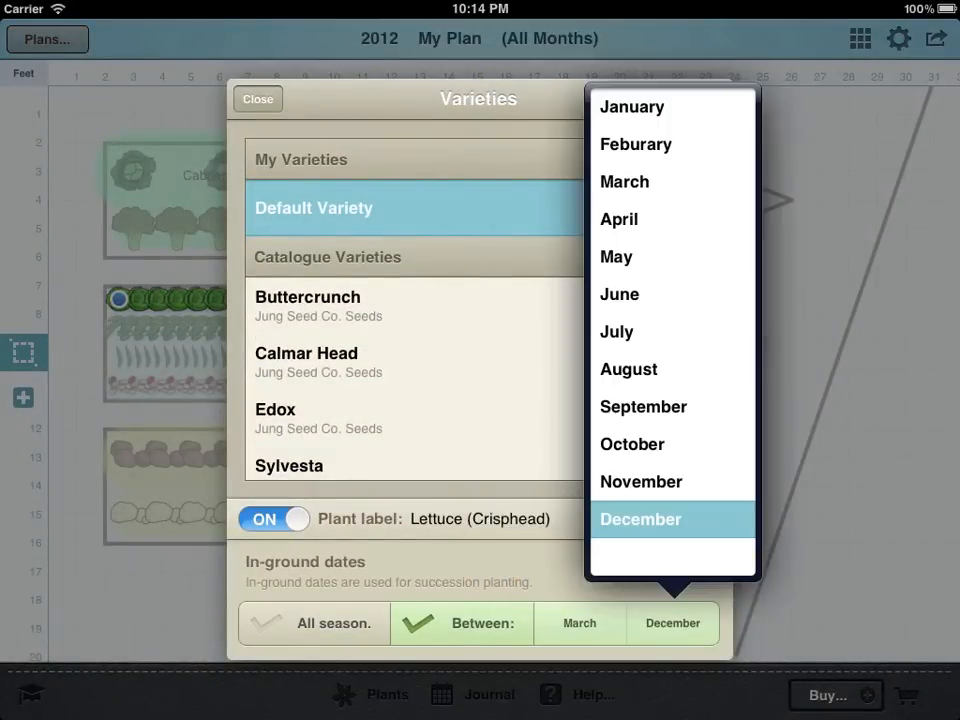
{"action": "left_click", "coordinate": [617, 331]}
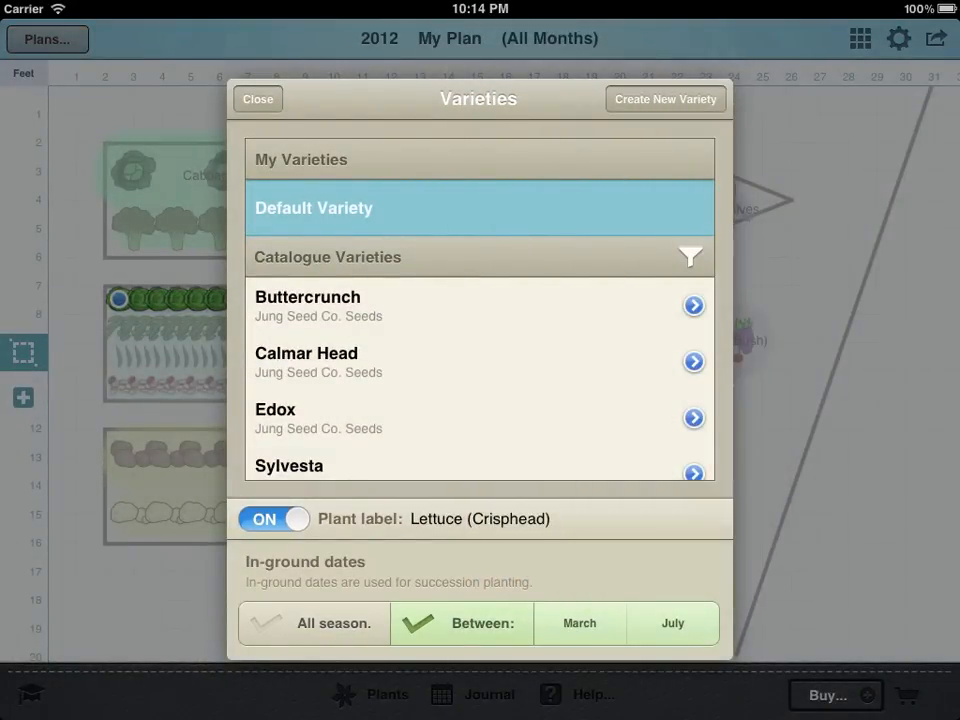
{"action": "left_click", "coordinate": [258, 99]}
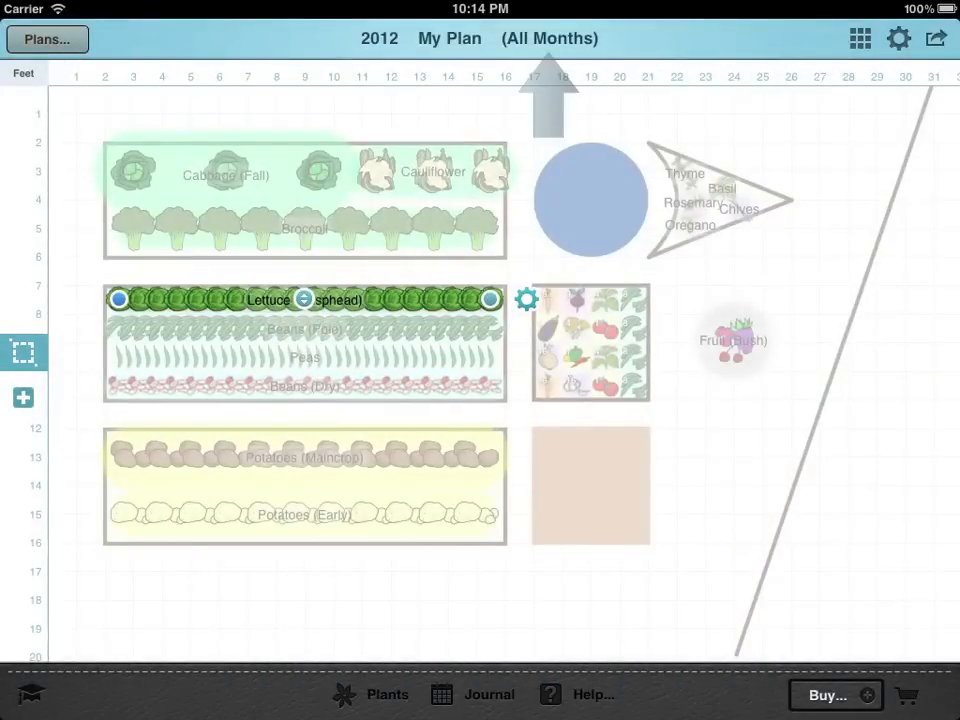
{"action": "left_click", "coordinate": [550, 38]}
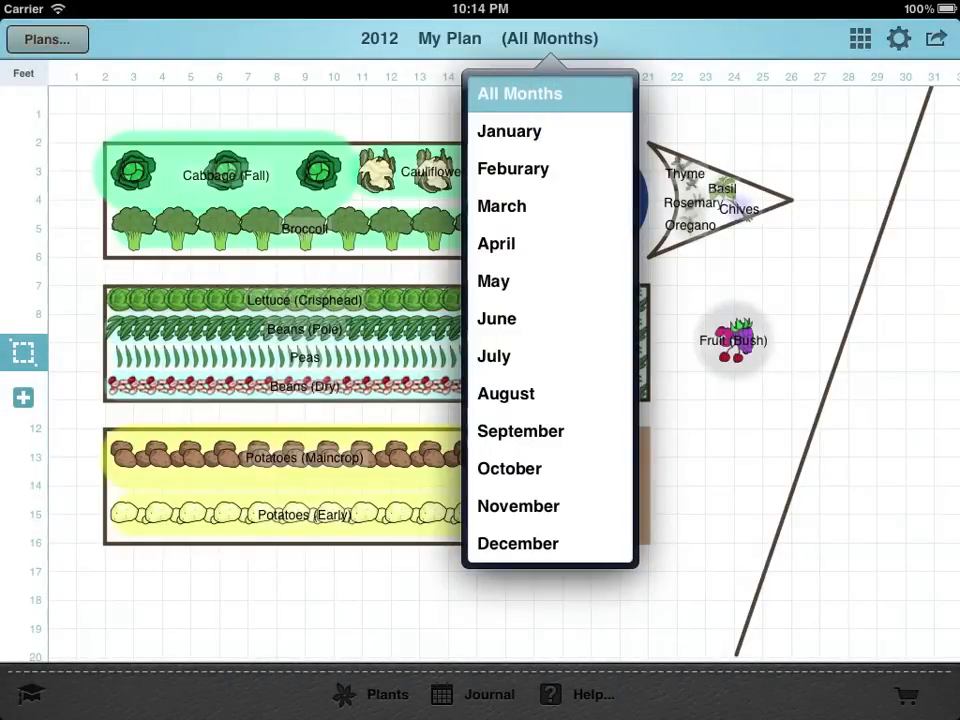
Step: View the plan in August and choose Mustard from the plant catalogue
{"action": "left_click", "coordinate": [540, 393]}
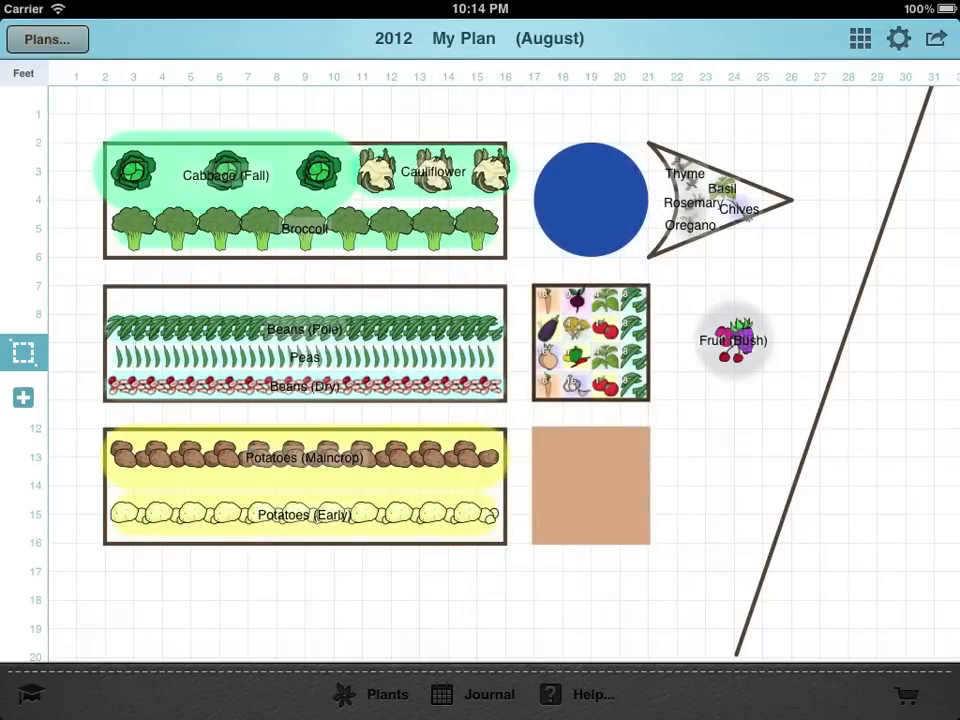
{"action": "left_click", "coordinate": [23, 397]}
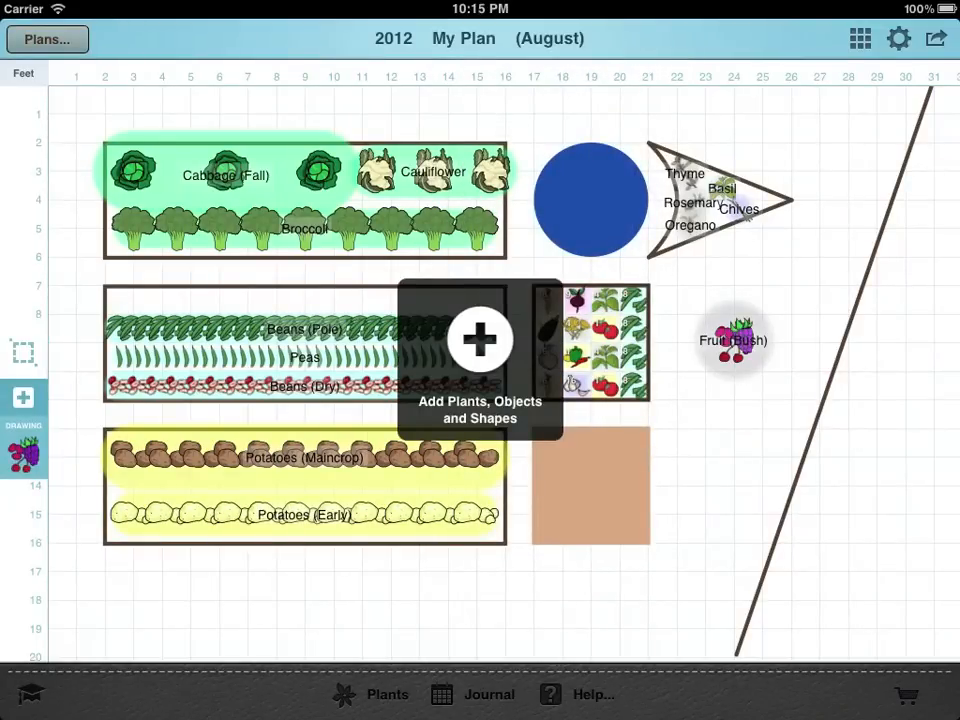
{"action": "left_click", "coordinate": [733, 340]}
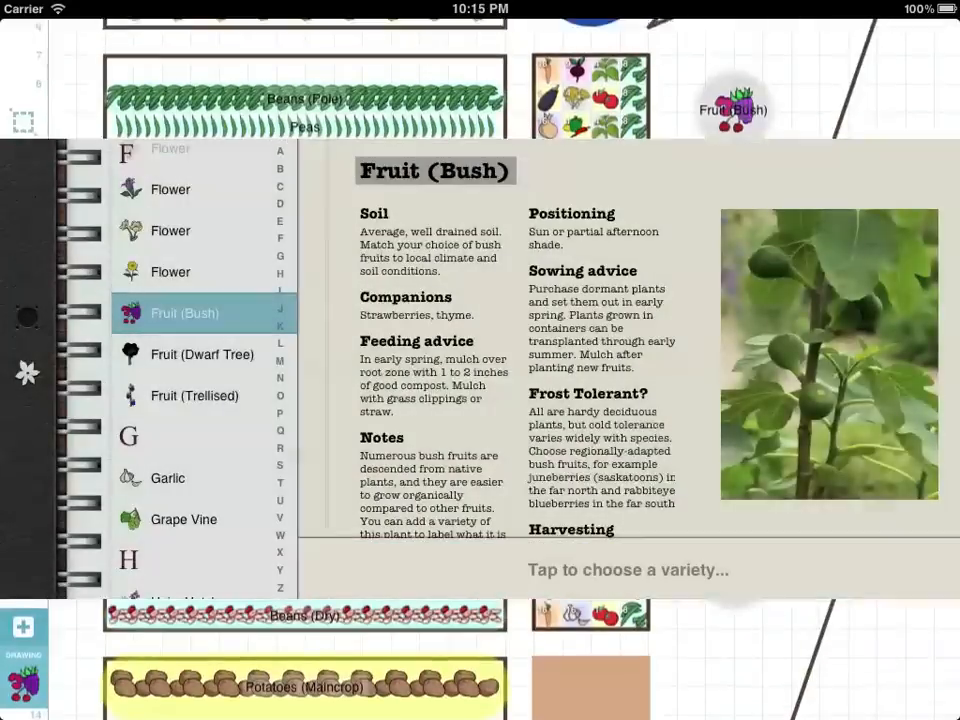
{"action": "left_click_drag", "start_coordinate": [280, 395], "coordinate": [280, 360]}
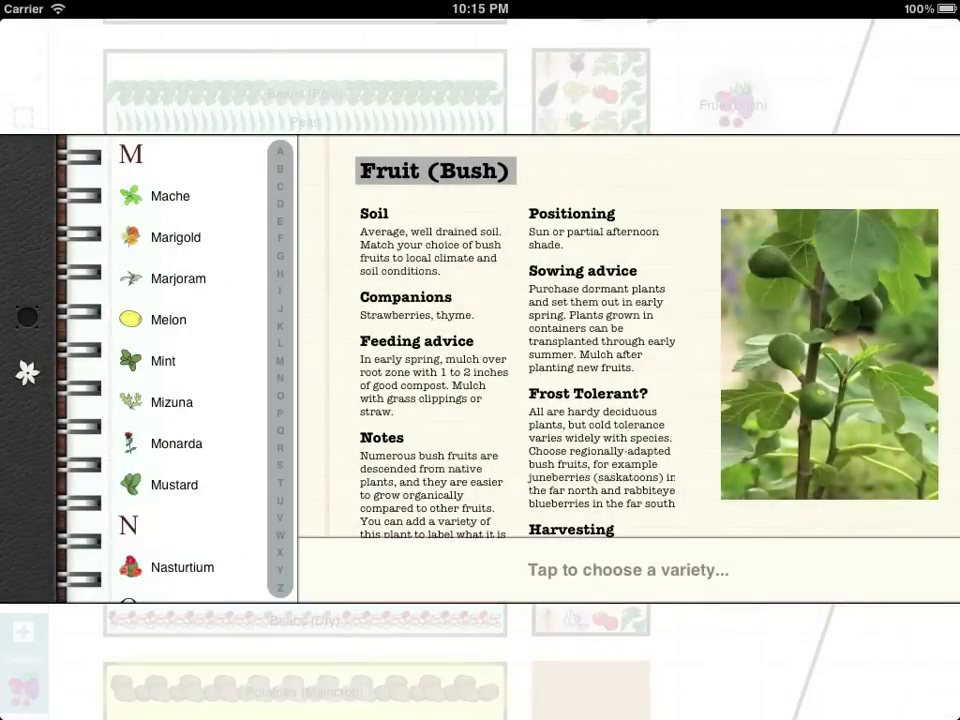
{"action": "left_click", "coordinate": [174, 484]}
{"action": "left_click", "coordinate": [480, 660]}
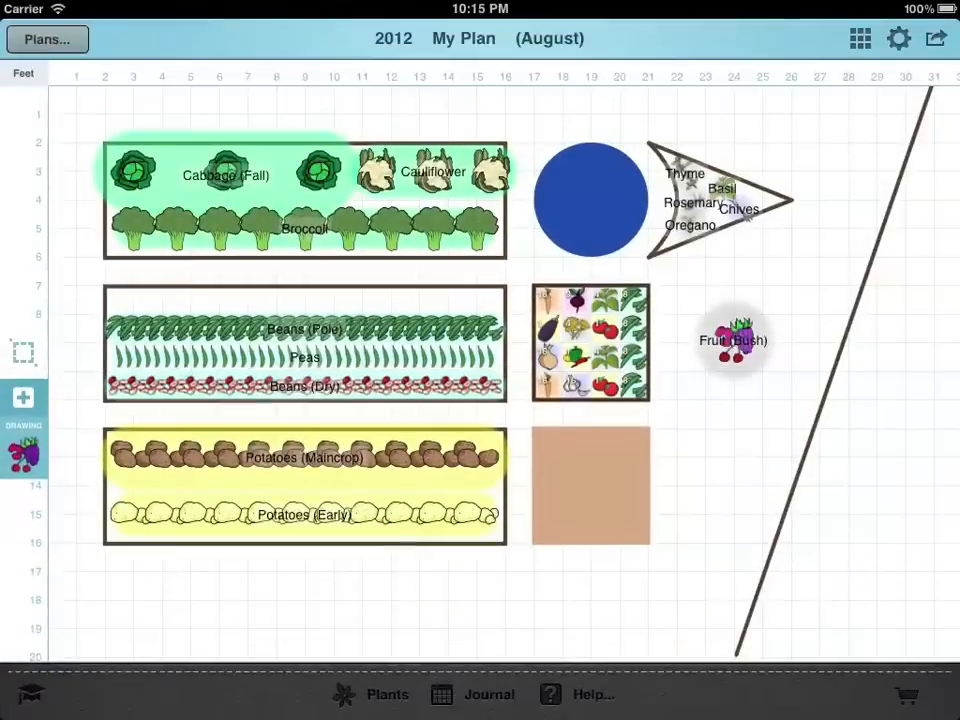
Step: Draw a Mustard row of about 13 feet across the top of the beans bed
{"action": "left_click_drag", "start_coordinate": [116, 300], "coordinate": [500, 303]}
{"action": "left_click", "coordinate": [700, 500]}
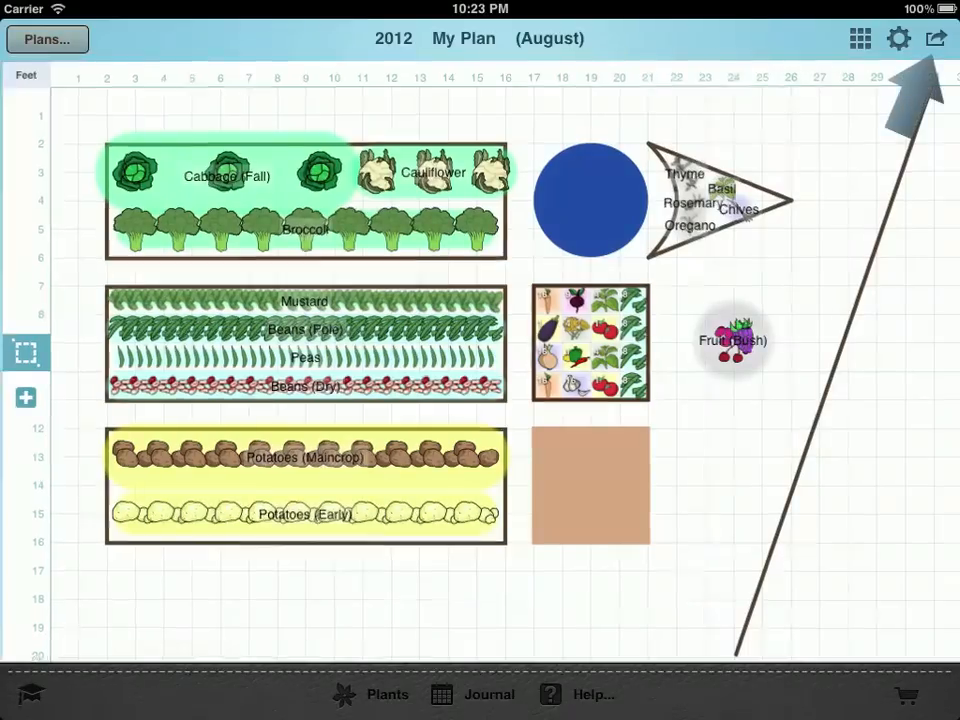
{"action": "left_click", "coordinate": [936, 38]}
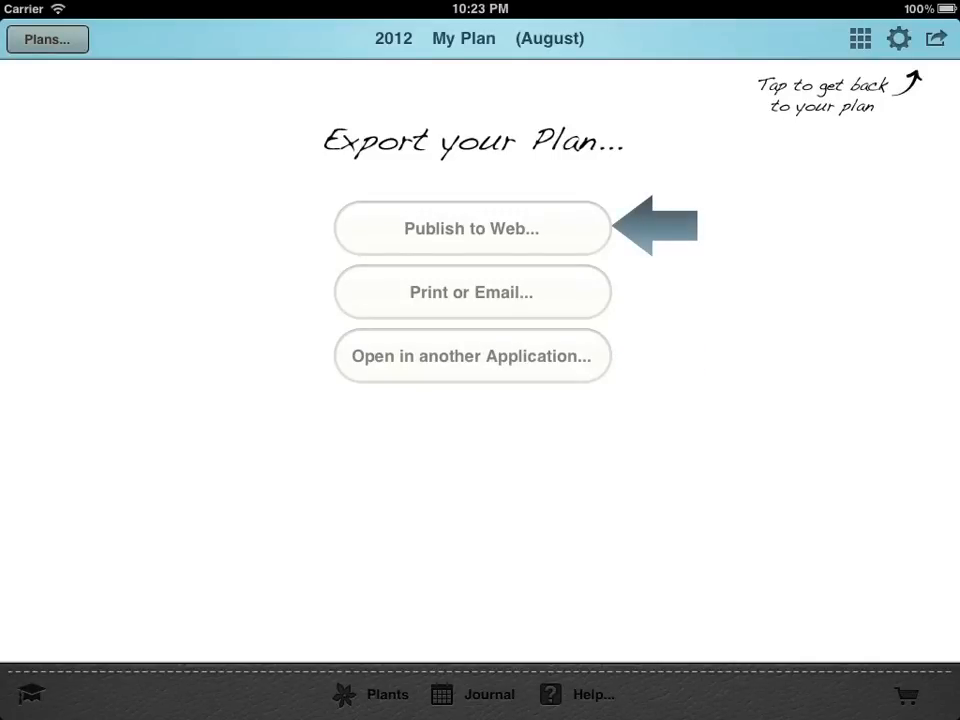
{"action": "left_click", "coordinate": [471, 228]}
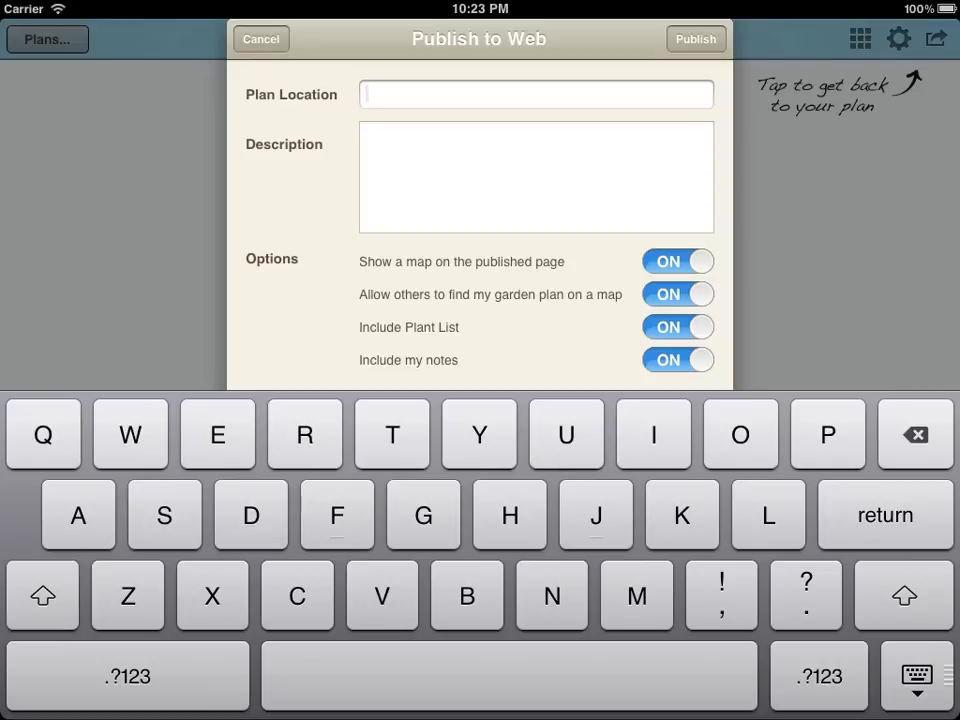
{"action": "left_click", "coordinate": [917, 676]}
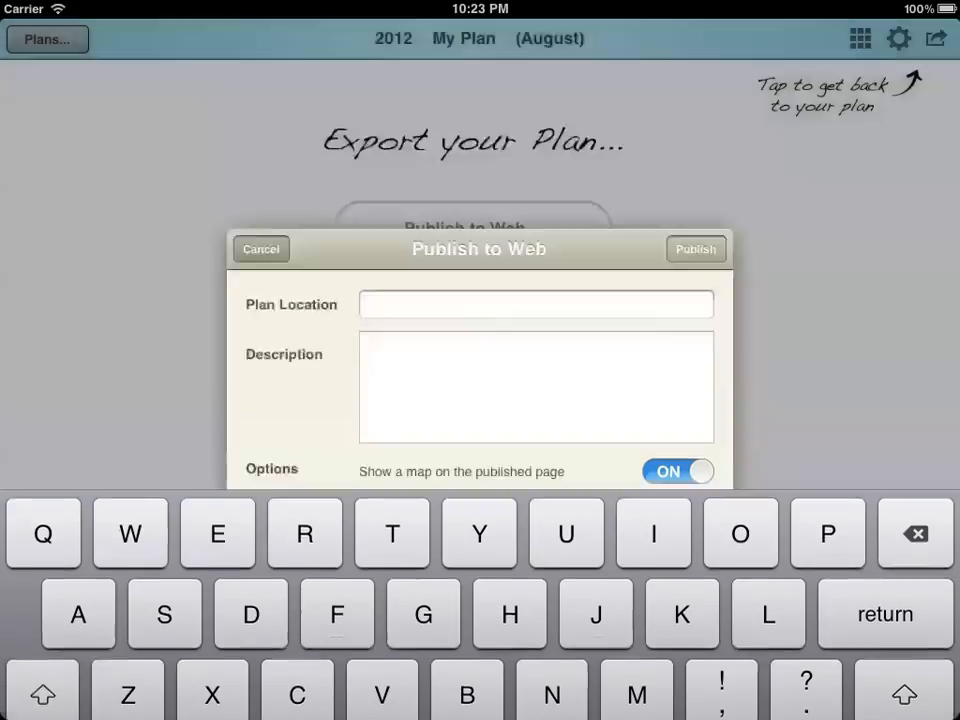
{"action": "left_click", "coordinate": [261, 249]}
{"action": "left_click", "coordinate": [936, 38]}
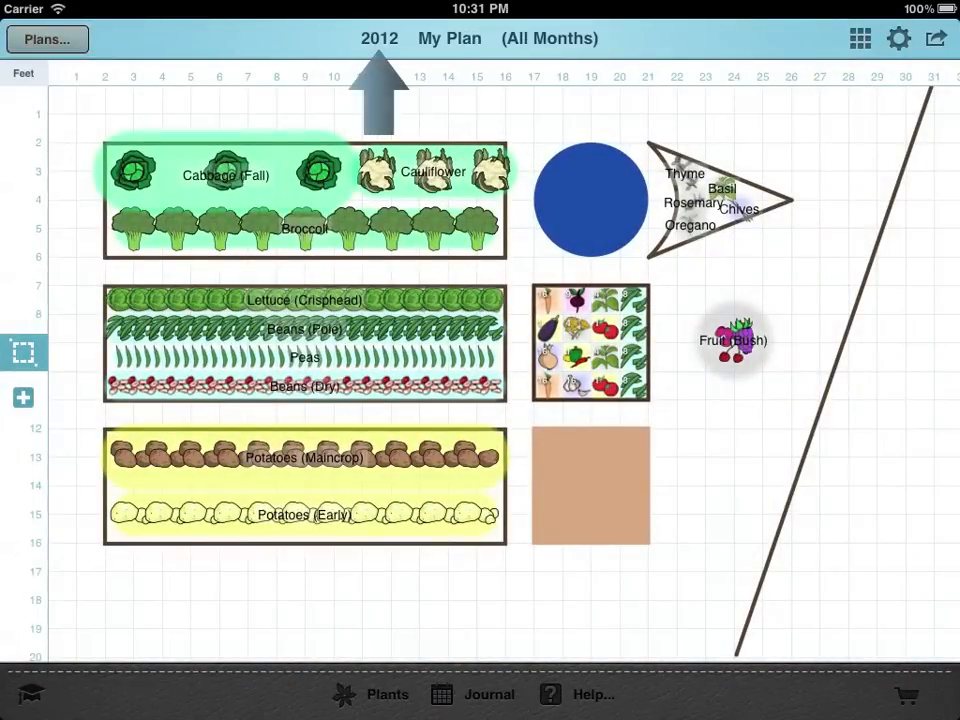
Step: Bring up the plan year strip and scroll to the years after 2012
{"action": "left_click", "coordinate": [379, 38]}
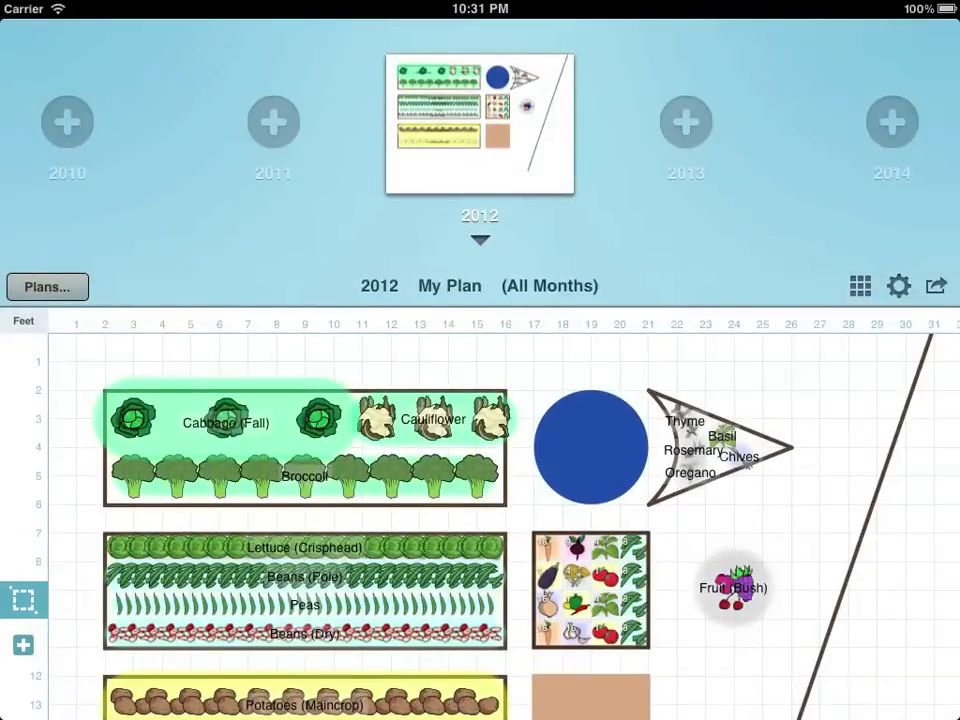
{"action": "left_click_drag", "start_coordinate": [700, 120], "coordinate": [520, 120]}
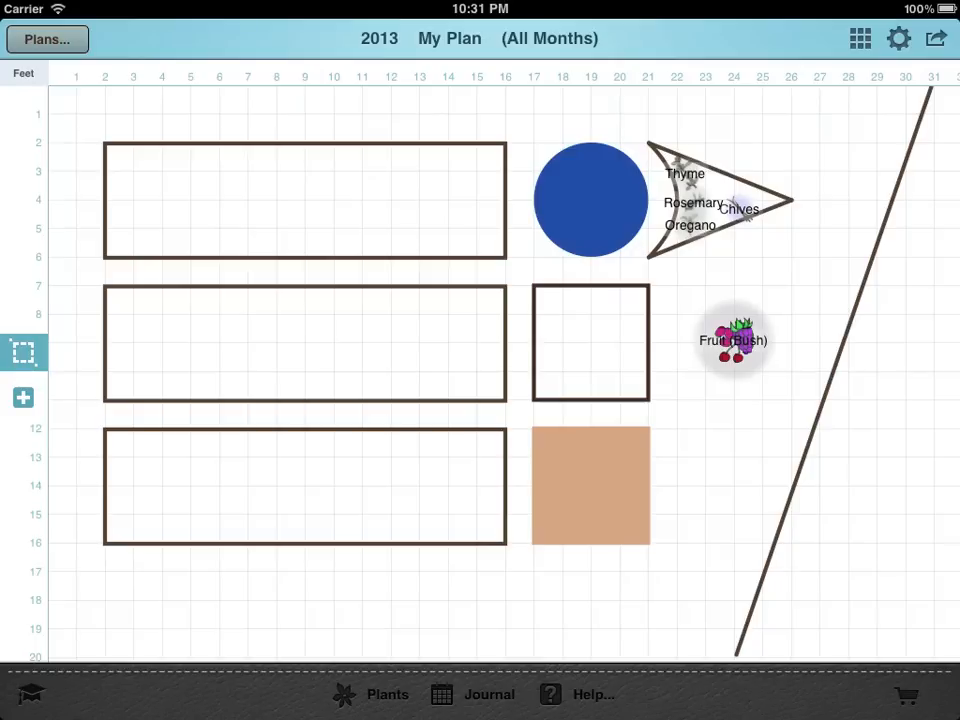
Step: Choose Pepper from the catalogue and lay a pepper row along the top bed
{"action": "left_click", "coordinate": [23, 397]}
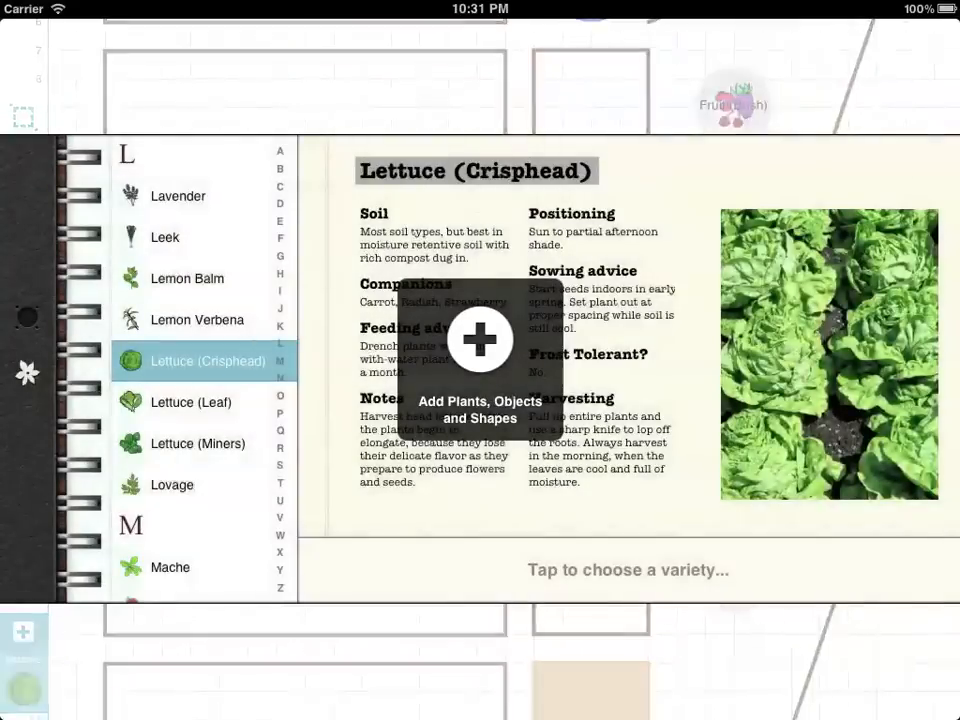
{"action": "scroll", "coordinate": [190, 370], "scroll_direction": "down", "scroll_amount": 8}
{"action": "scroll", "coordinate": [190, 370], "scroll_direction": "up", "scroll_amount": 3}
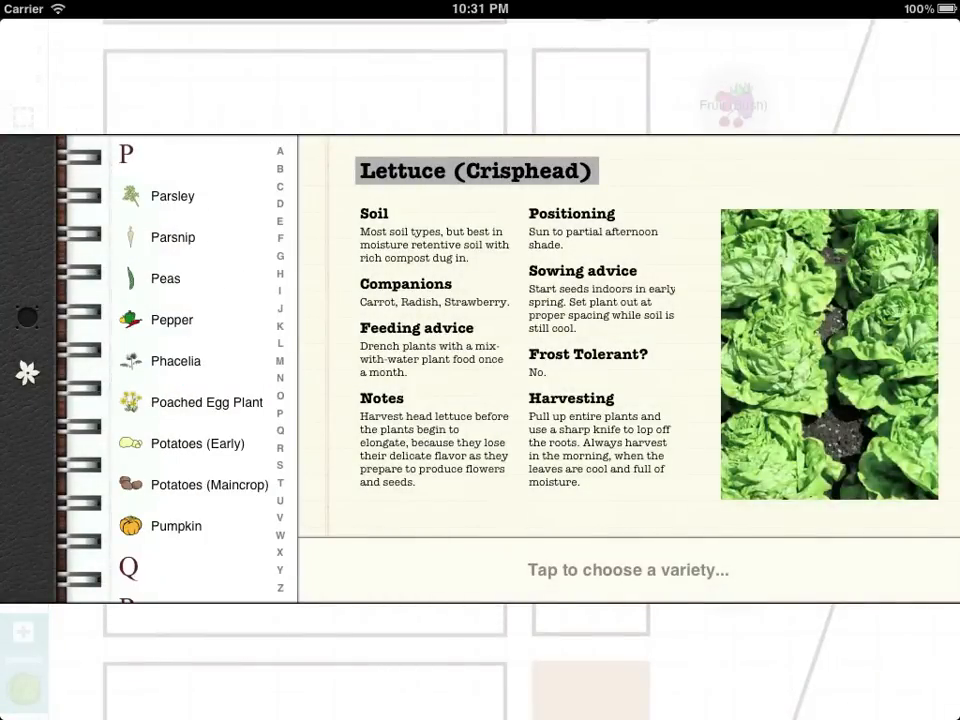
{"action": "left_click", "coordinate": [172, 319]}
{"action": "left_click", "coordinate": [480, 650]}
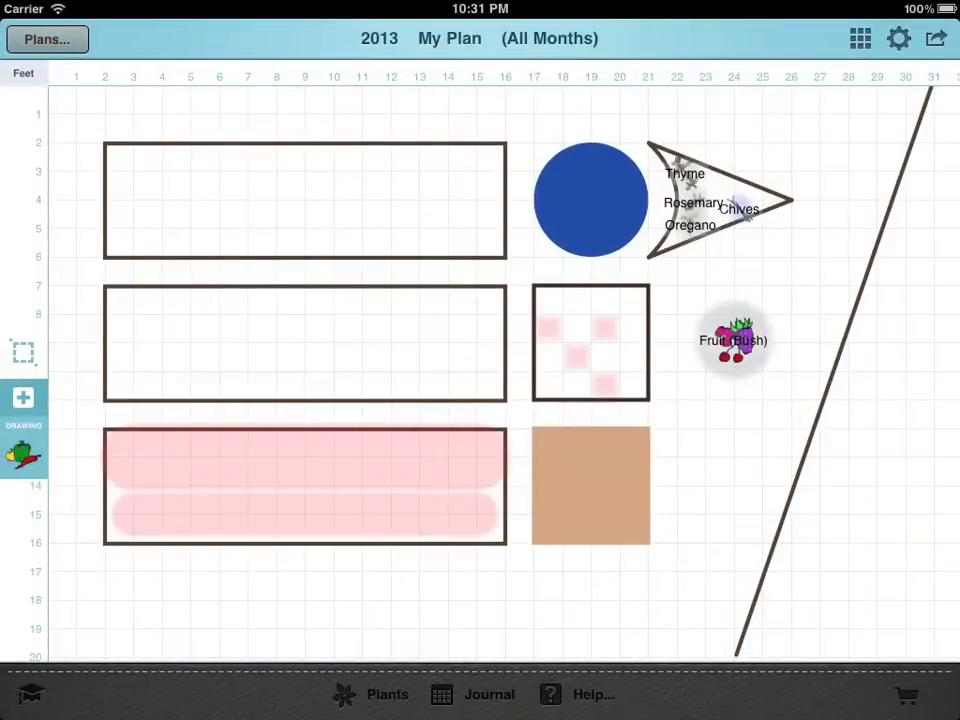
{"action": "left_click_drag", "start_coordinate": [120, 168], "coordinate": [485, 168]}
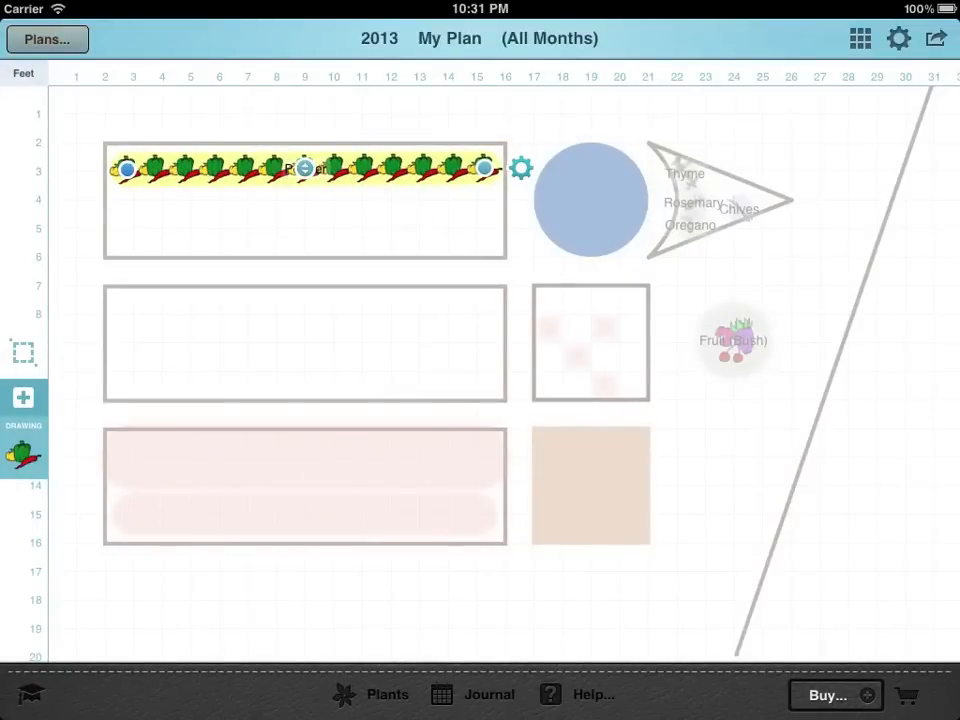
{"action": "left_click", "coordinate": [23, 352]}
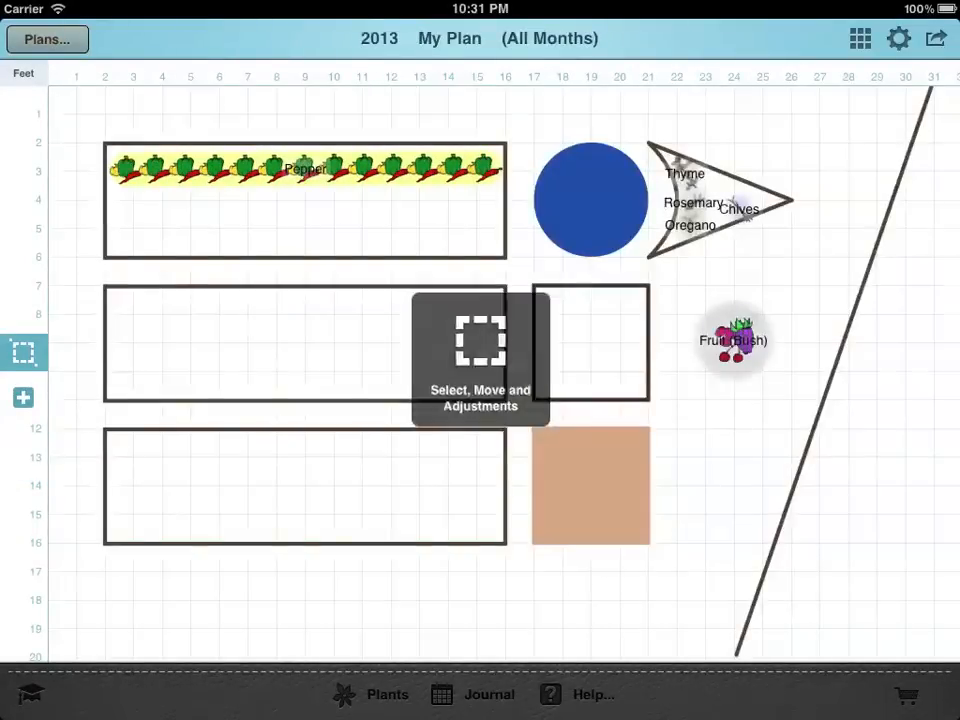
{"action": "left_click", "coordinate": [23, 397]}
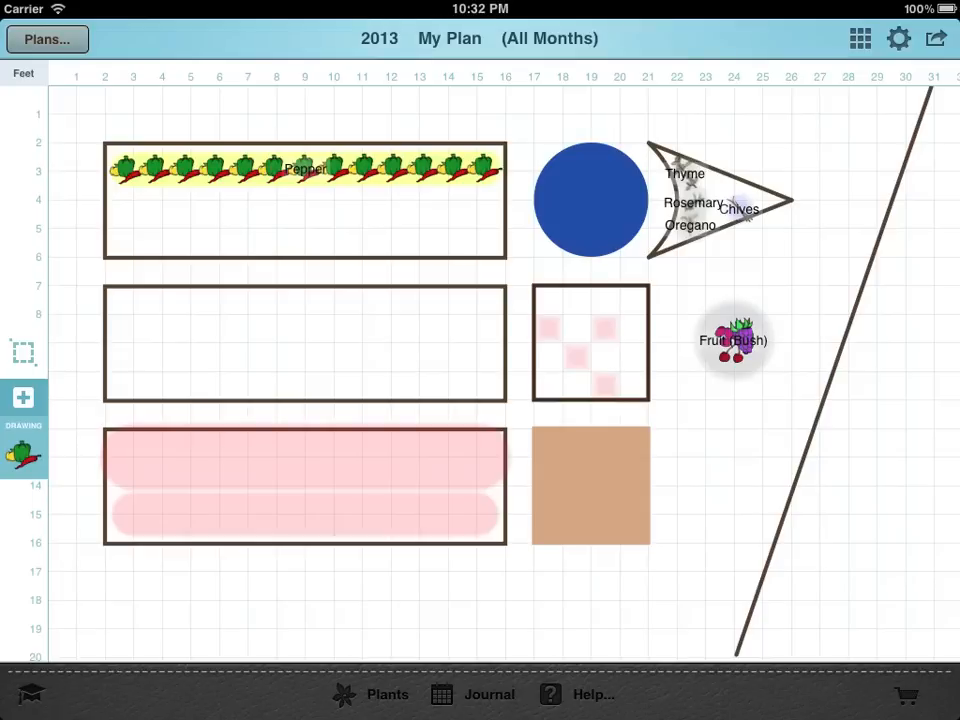
Step: From the plans overview, review the frost dates in Settings and close the map unchanged
{"action": "left_click", "coordinate": [46, 38]}
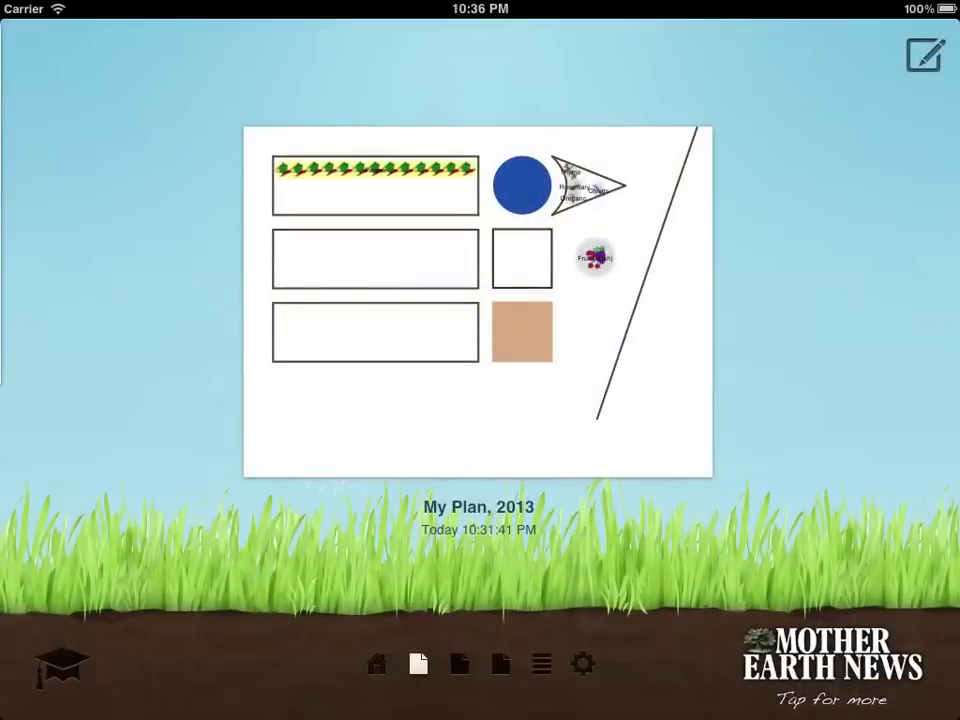
{"action": "left_click", "coordinate": [582, 664]}
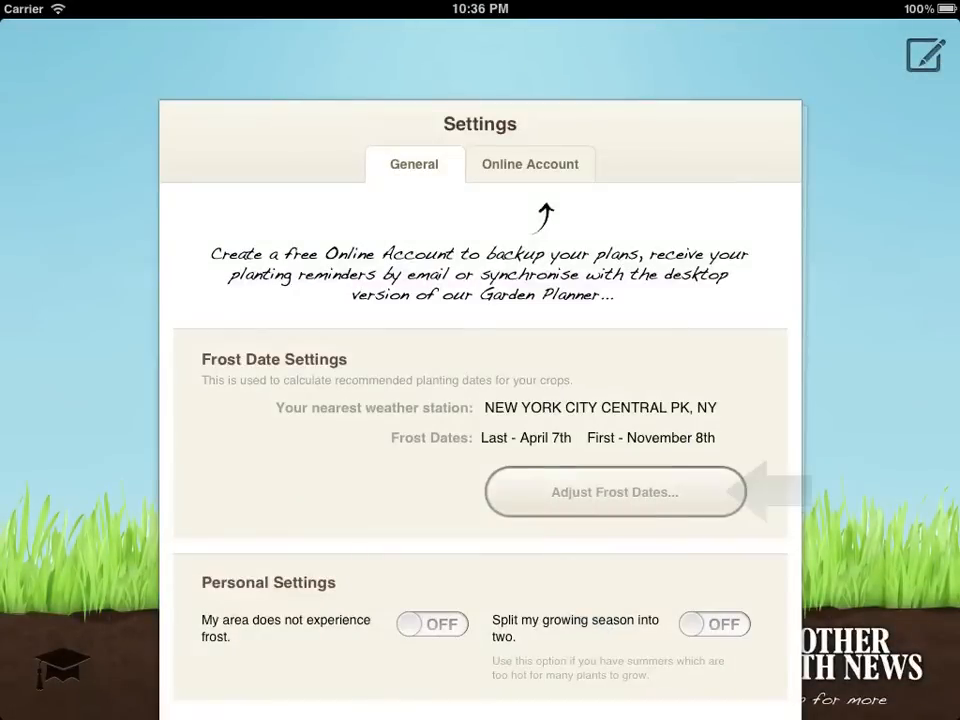
{"action": "left_click", "coordinate": [614, 492]}
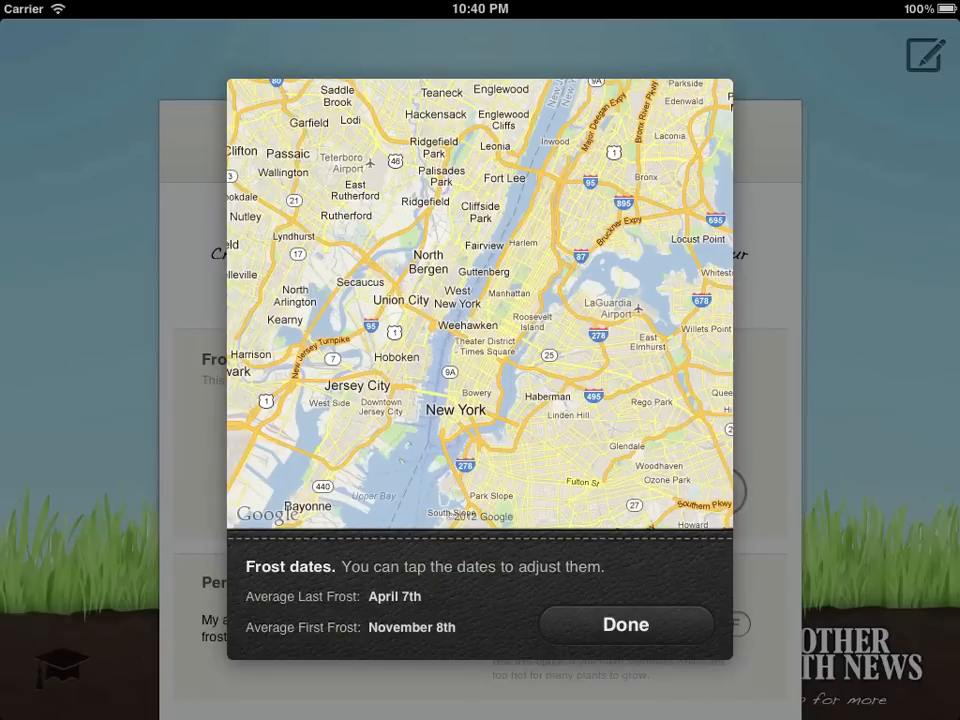
{"action": "left_click", "coordinate": [394, 596]}
{"action": "left_click", "coordinate": [660, 200]}
{"action": "left_click", "coordinate": [626, 624]}
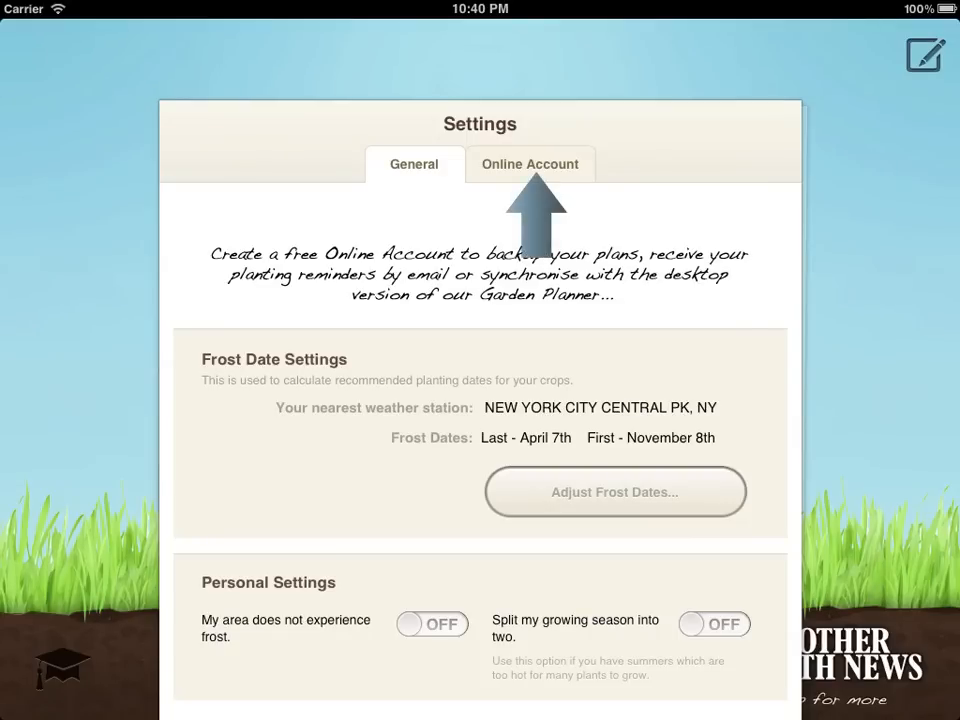
Step: From the Online Account settings, start creating a new free account
{"action": "left_click", "coordinate": [530, 164]}
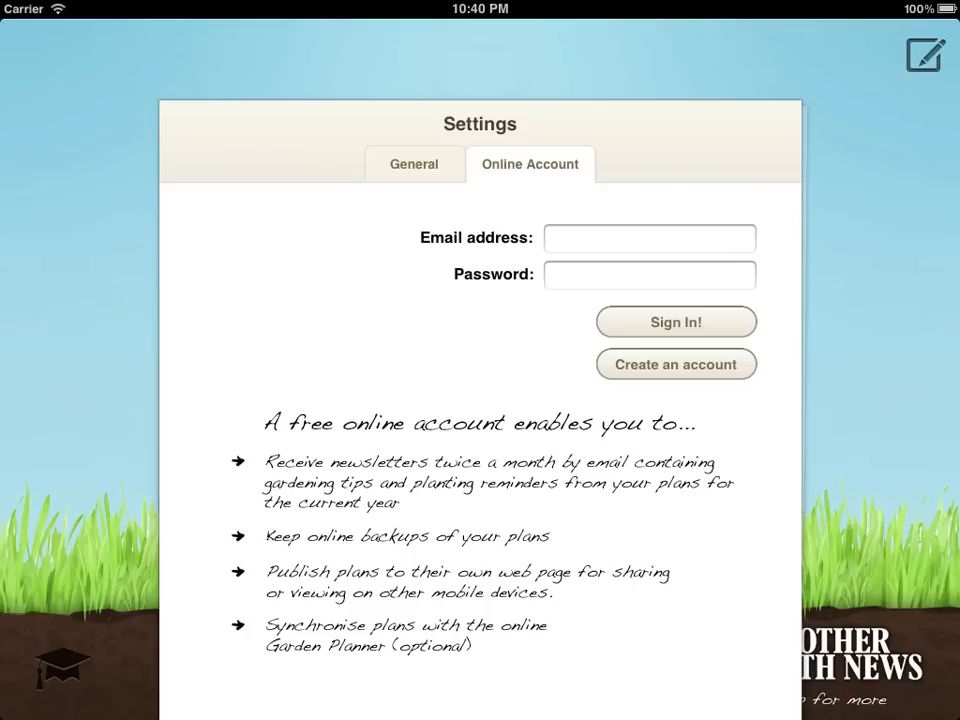
{"action": "left_click", "coordinate": [649, 237]}
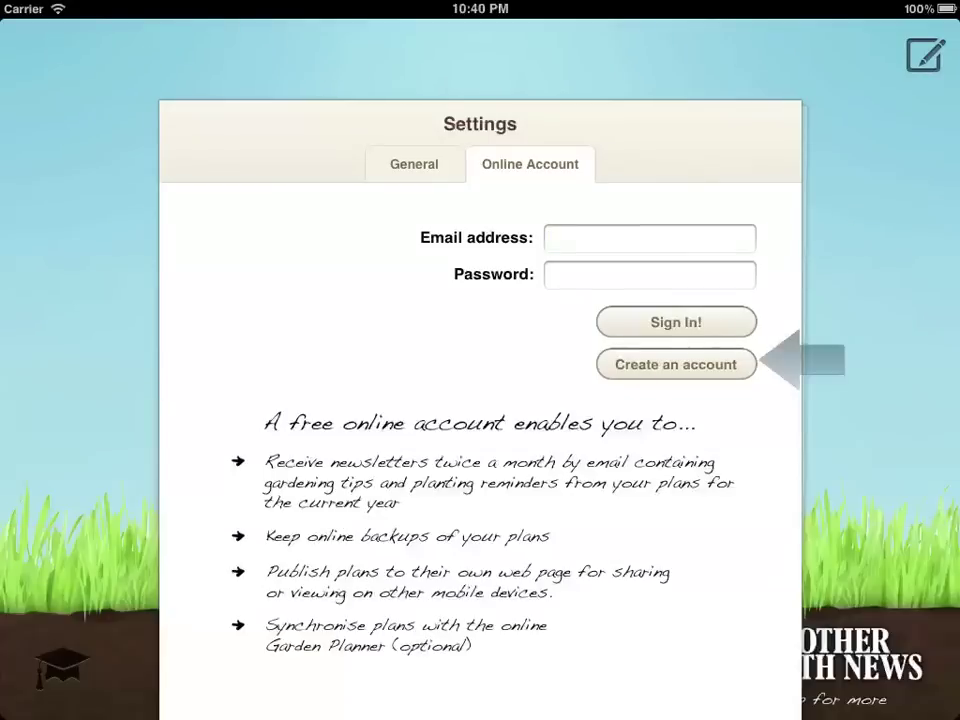
{"action": "left_click", "coordinate": [676, 364]}
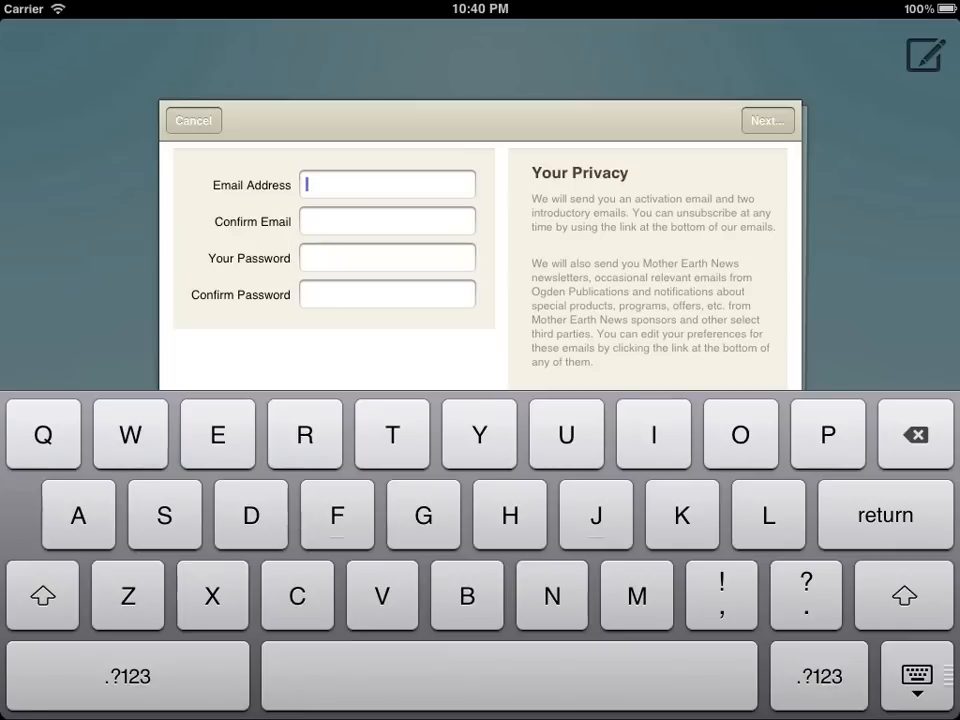
{"action": "left_click", "coordinate": [916, 676]}
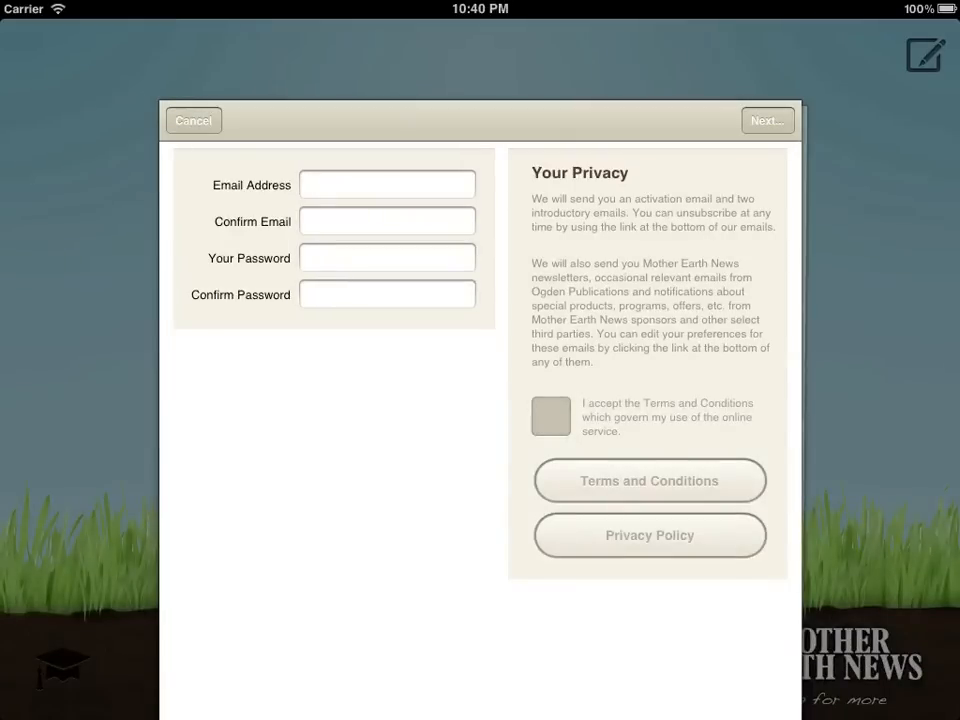
Step: Cancel account creation, return to general settings and swipe back to the plan gallery
{"action": "left_click", "coordinate": [193, 120]}
{"action": "left_click", "coordinate": [414, 164]}
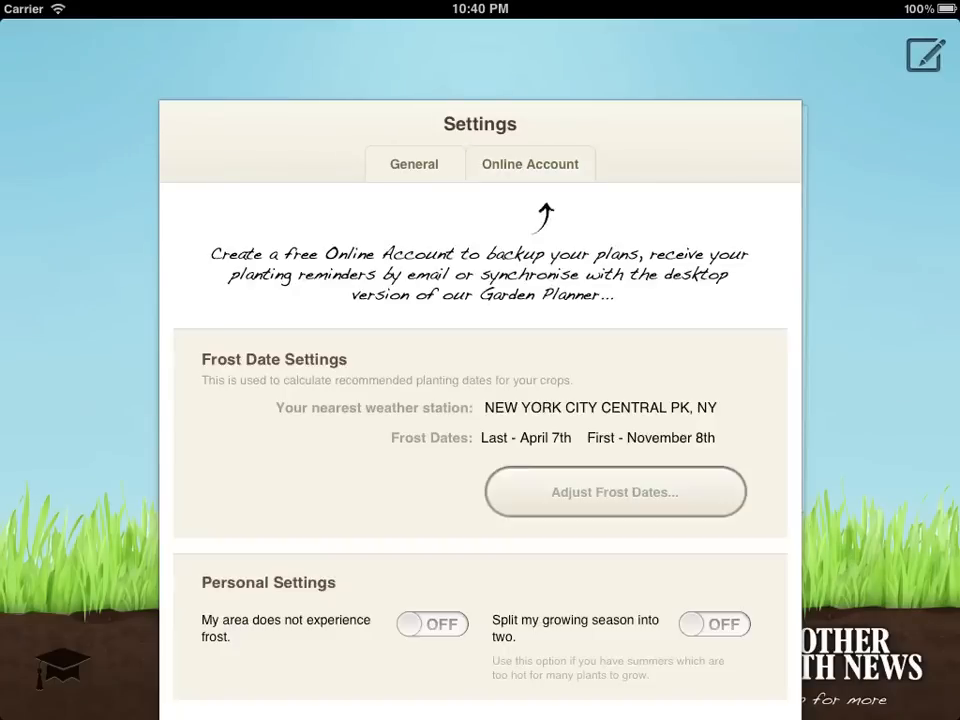
{"action": "left_click_drag", "start_coordinate": [100, 400], "coordinate": [800, 400]}
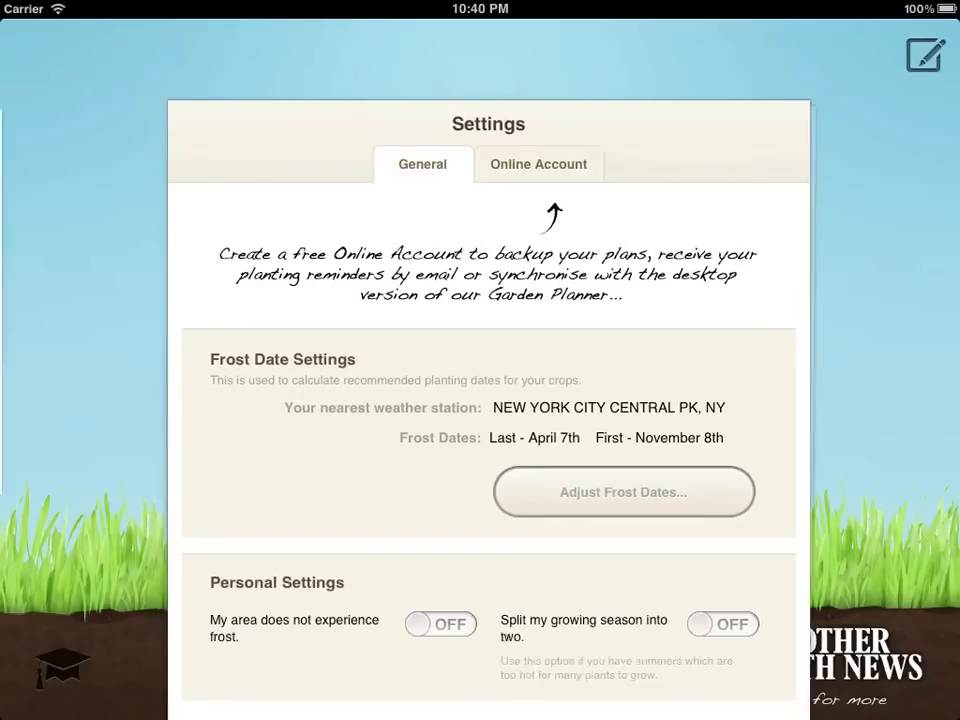